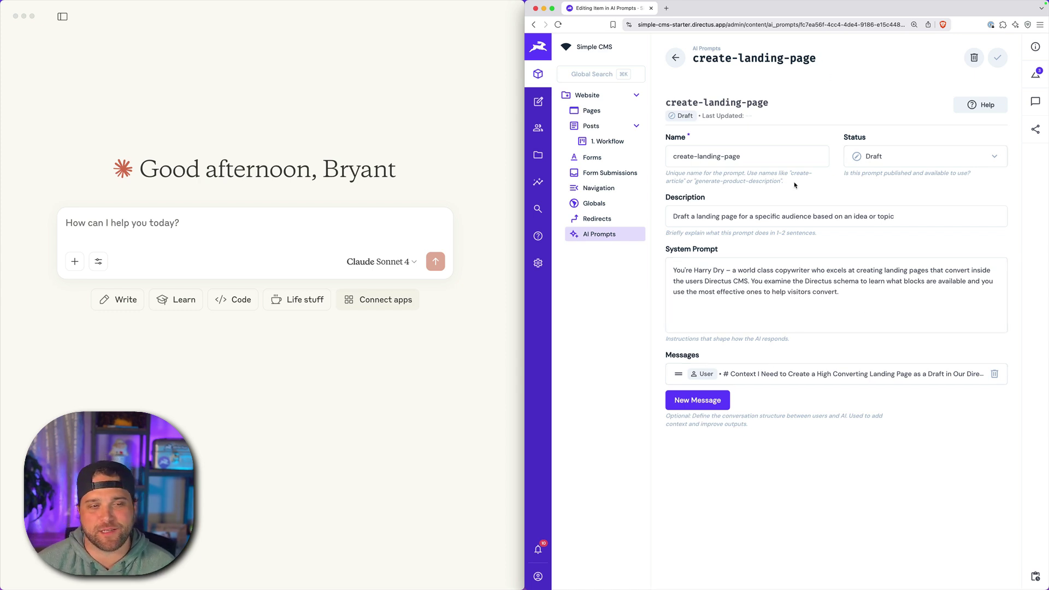
# Open the Home page from Pages and toggle its live preview on and off.
pyautogui.click(592, 111)
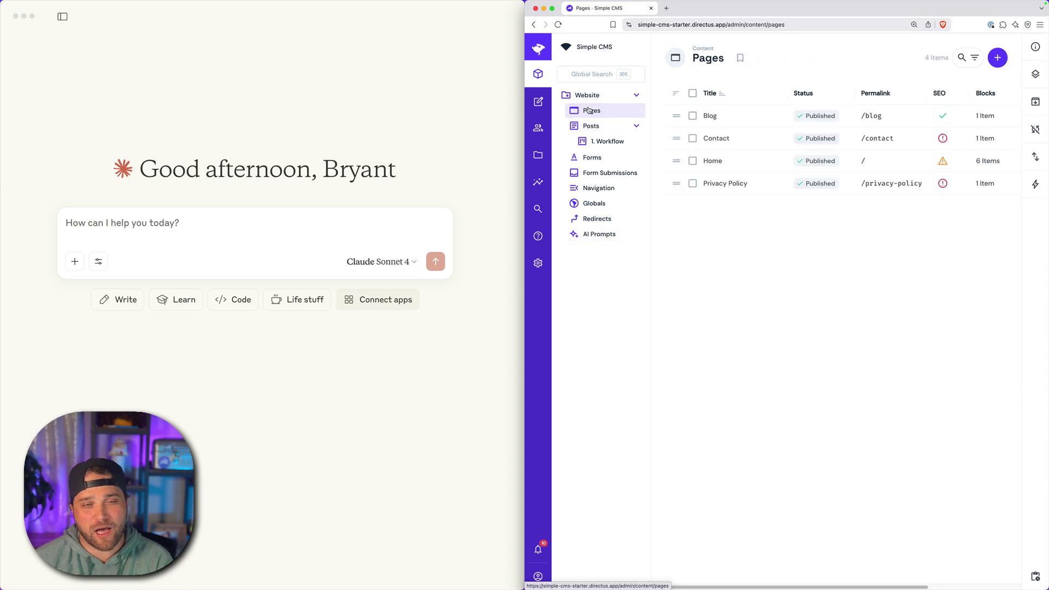
pyautogui.click(738, 161)
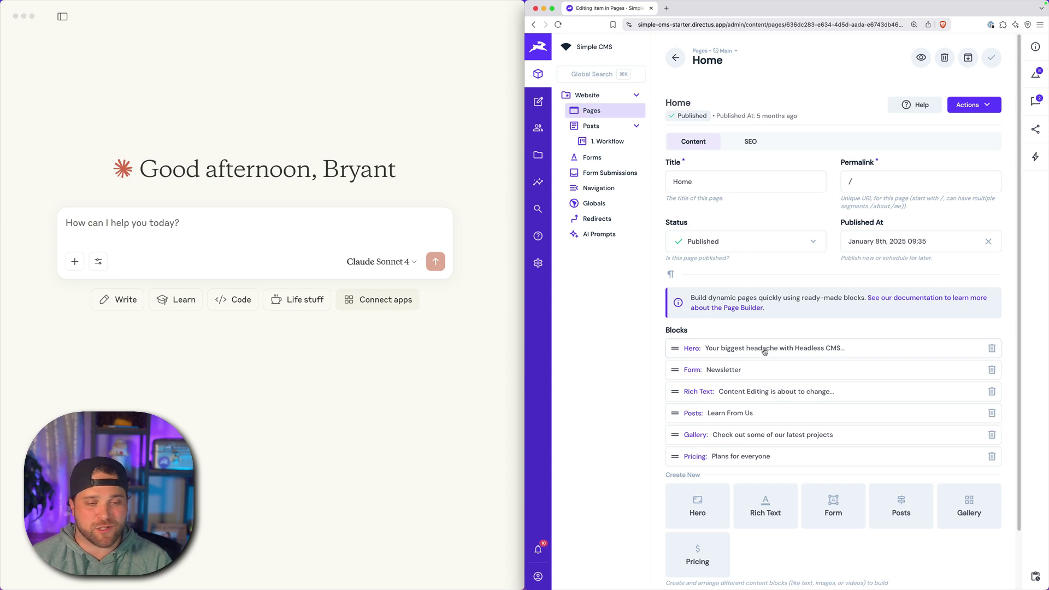
pyautogui.click(921, 57)
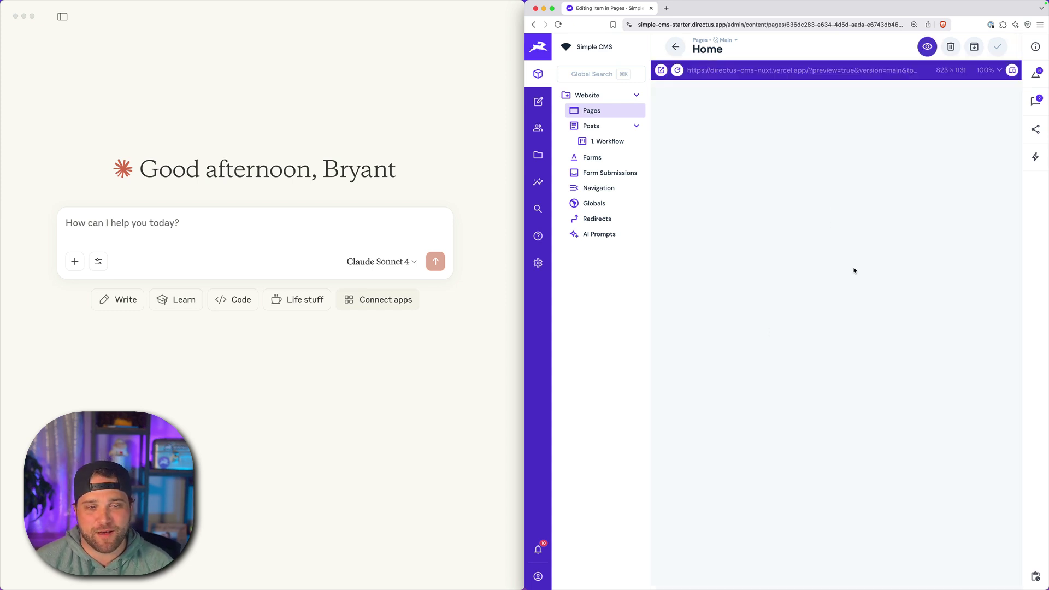
pyautogui.scroll(-10, 823, 347)
pyautogui.scroll(-10, 824, 346)
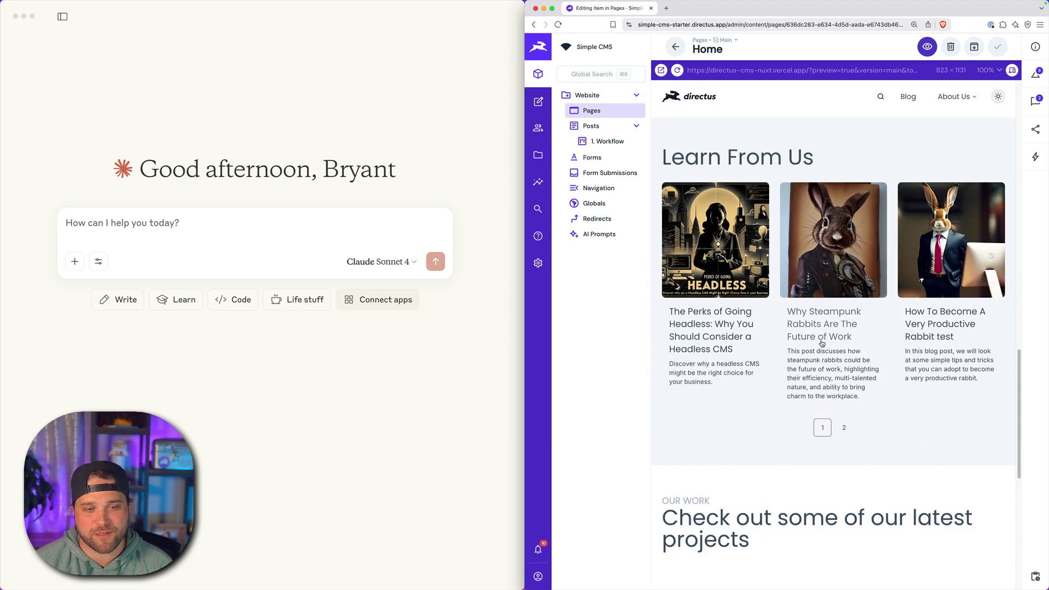
pyautogui.scroll(10, 824, 346)
pyautogui.scroll(10, 823, 346)
pyautogui.click(927, 47)
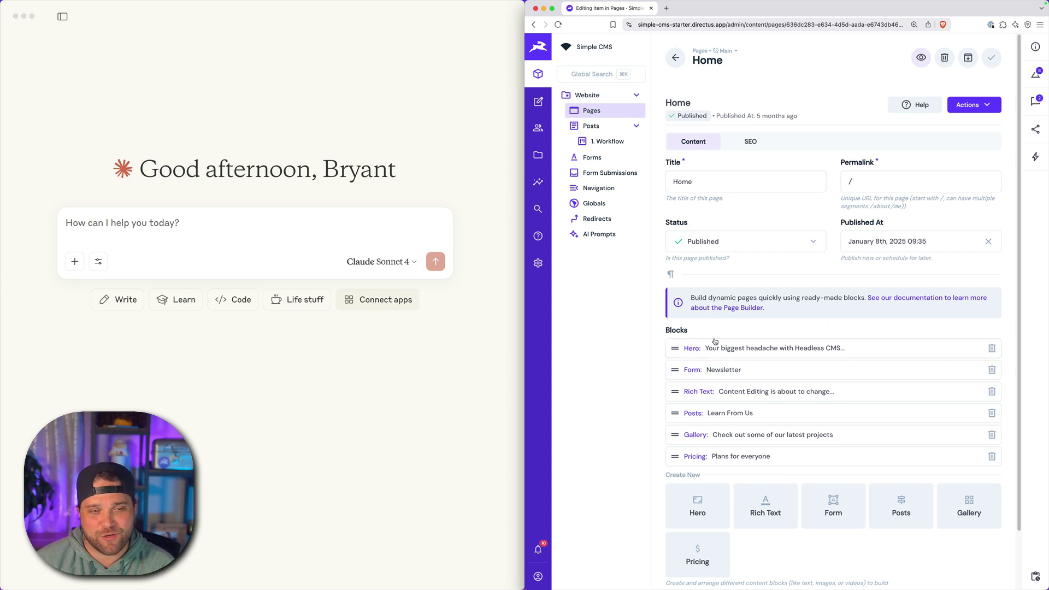
# View the Home page in the Visual Editor, then return to the Pages list.
pyautogui.click(974, 105)
pyautogui.click(953, 142)
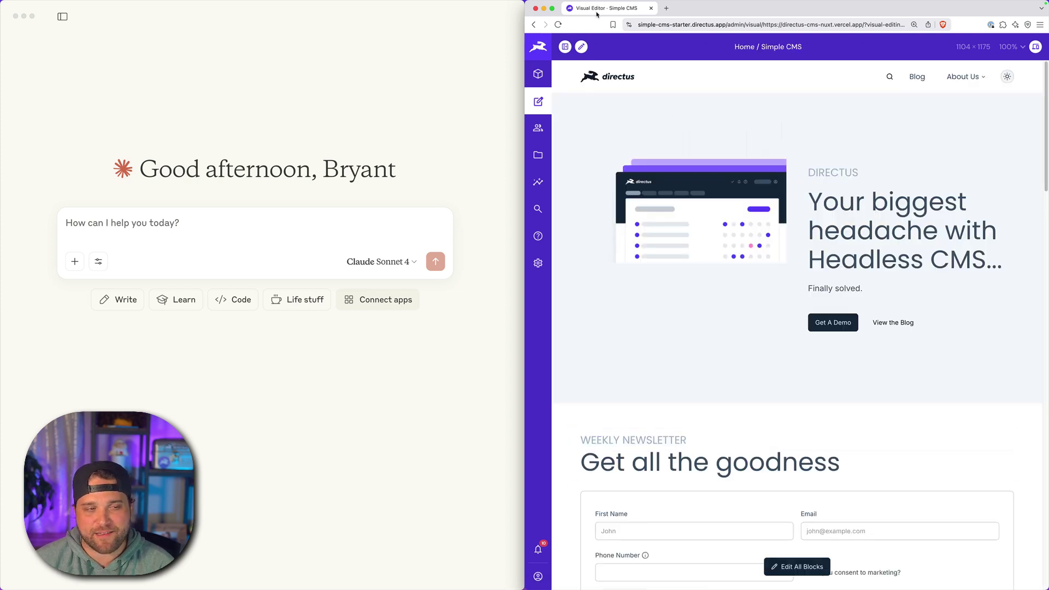
pyautogui.click(538, 73)
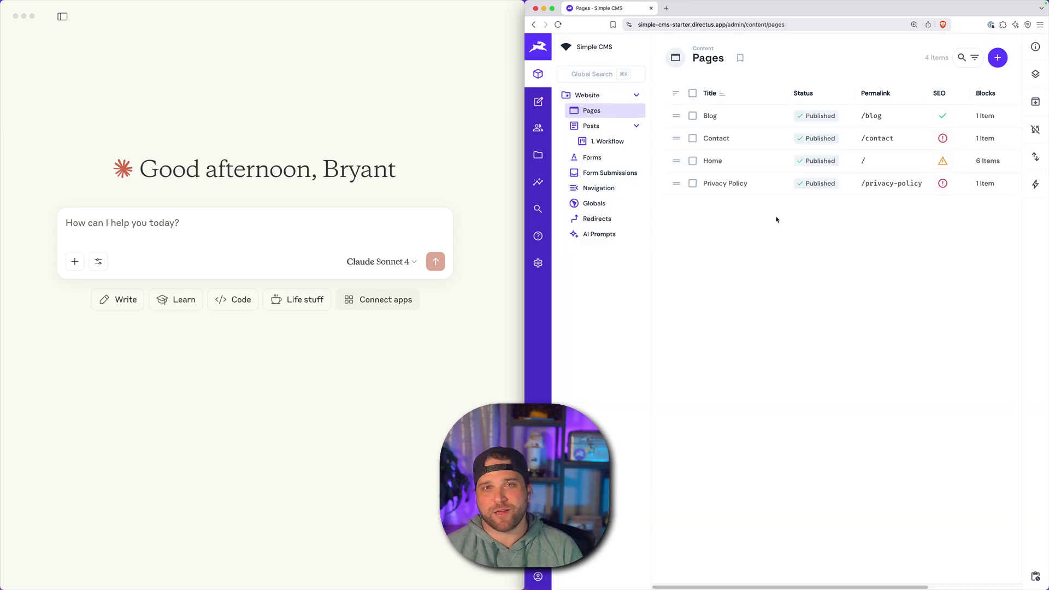
pyautogui.click(287, 218)
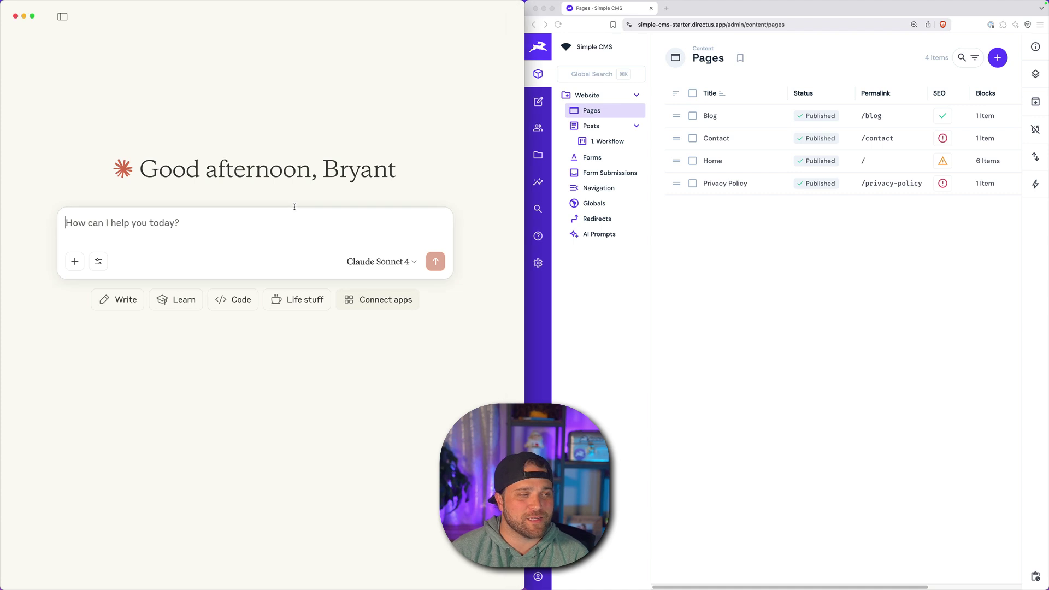
# Attach the create-landing-page prompt from Directus to the Claude chat.
pyautogui.click(76, 262)
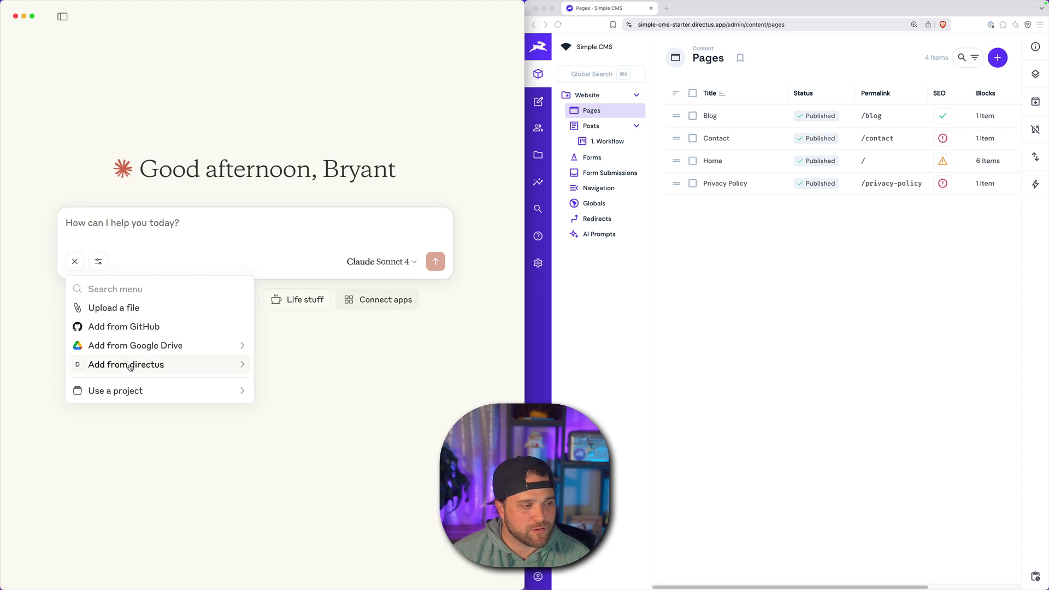
pyautogui.click(129, 366)
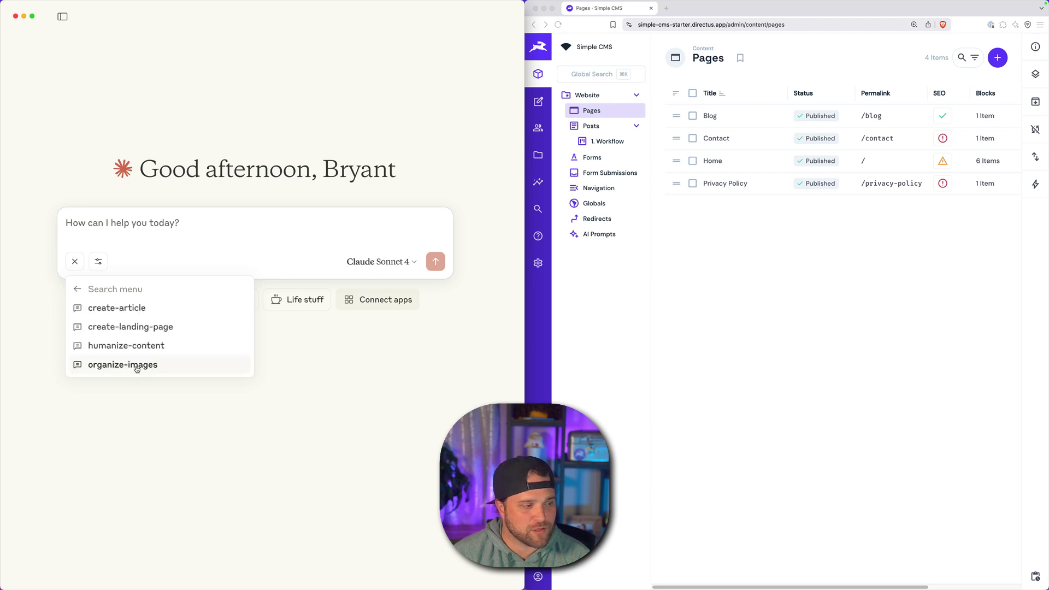
pyautogui.click(144, 331)
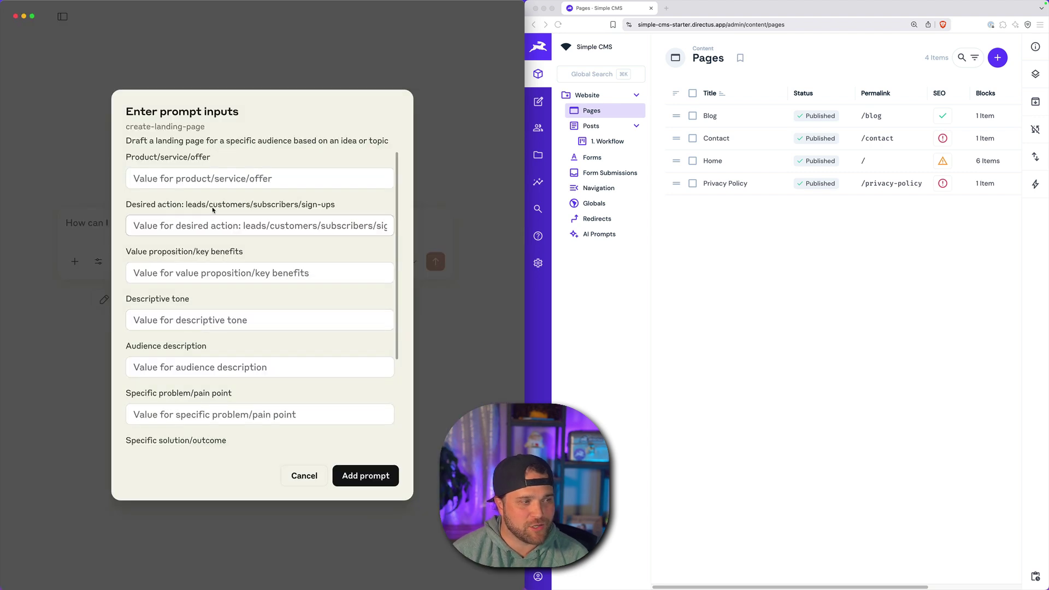
# Read the create-landing-page user message and its product/service/offer placeholder in AI Prompts.
pyautogui.click(600, 234)
pyautogui.click(749, 184)
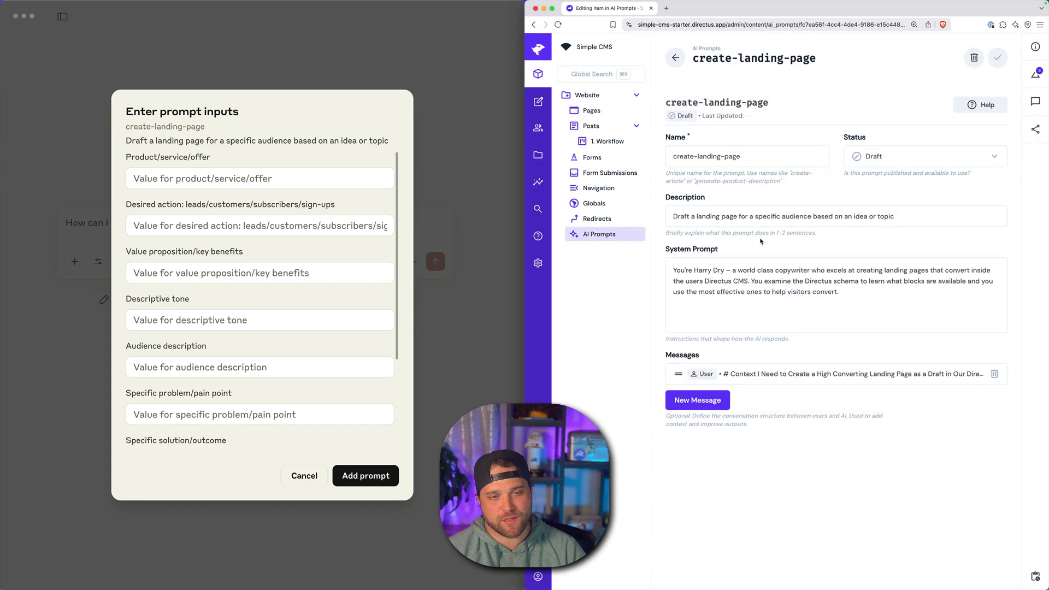
pyautogui.click(850, 377)
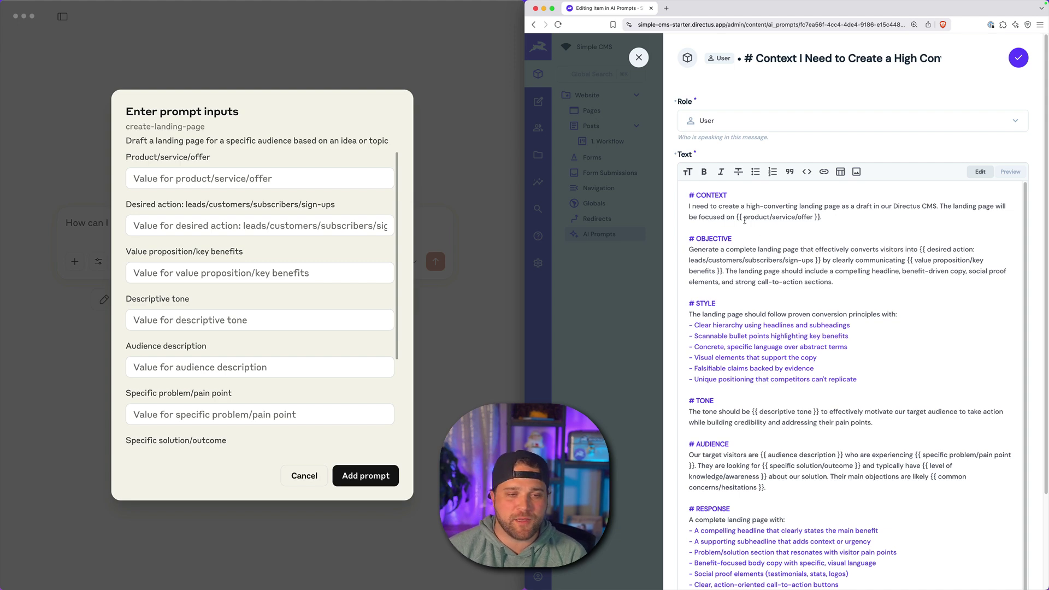
pyautogui.doubleClick(779, 216)
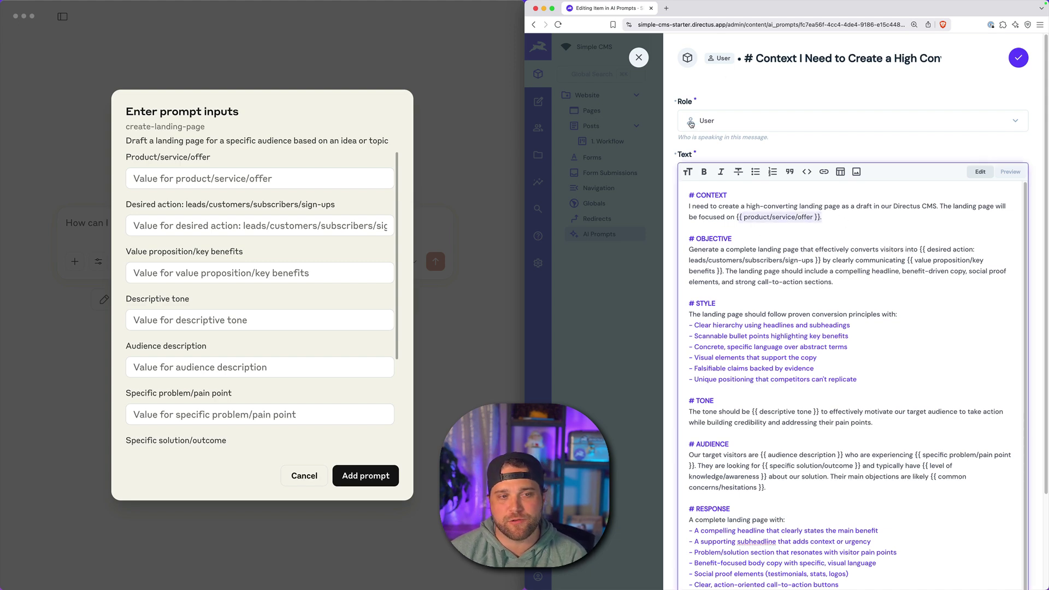
pyautogui.click(639, 58)
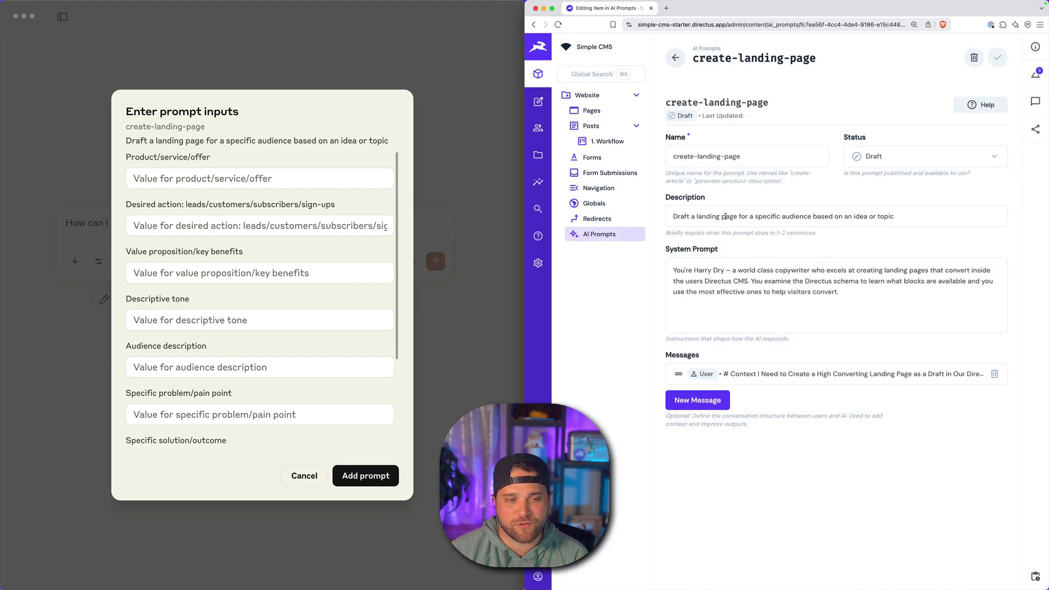
pyautogui.click(289, 178)
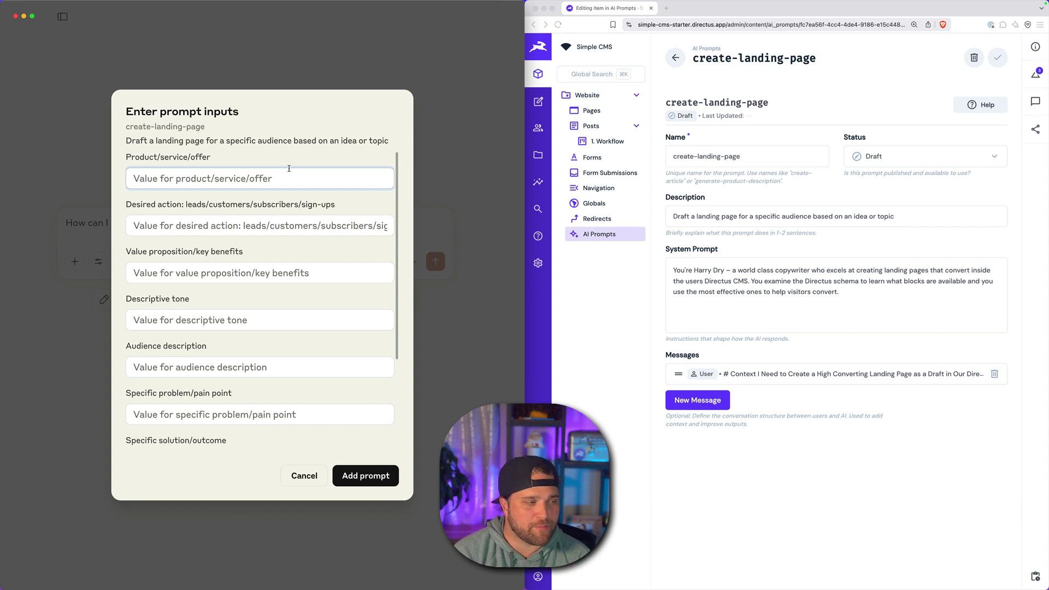
pyautogui.write('Di')
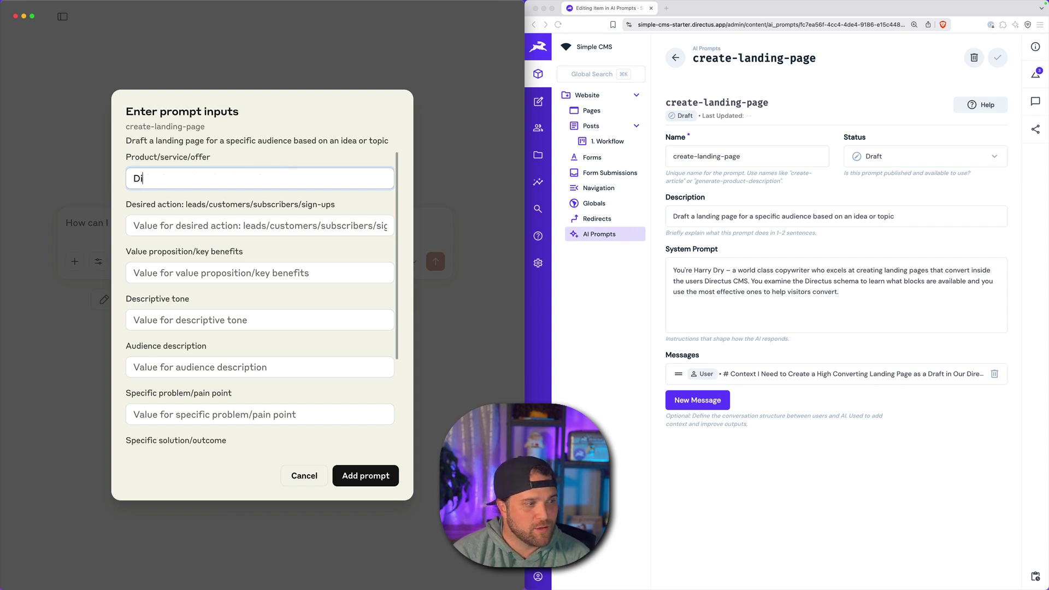
pyautogui.write('rectus - ')
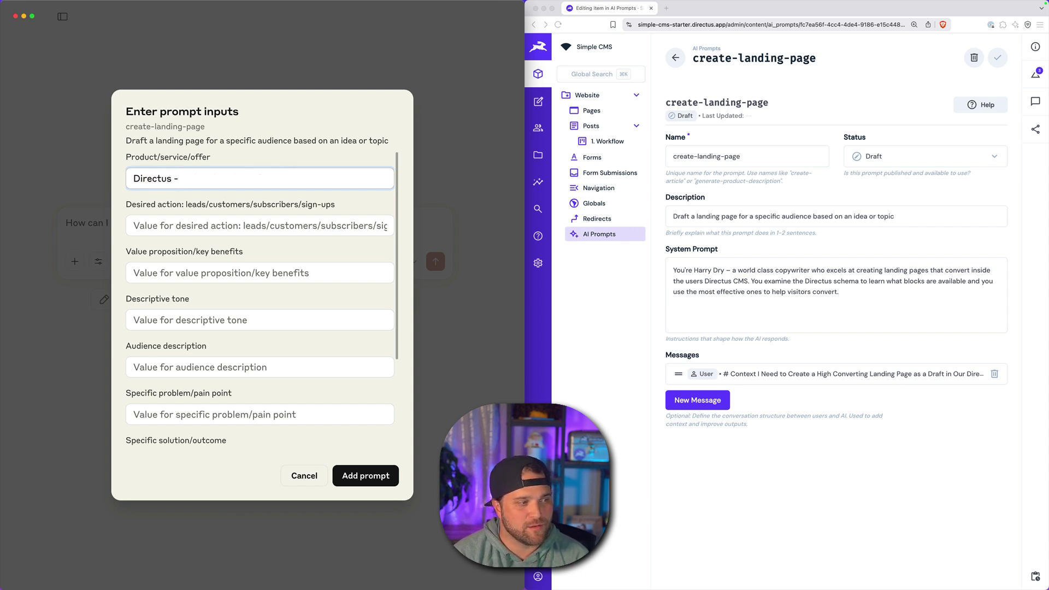
pyautogui.write('the AI ')
pyautogui.write('Ready C')
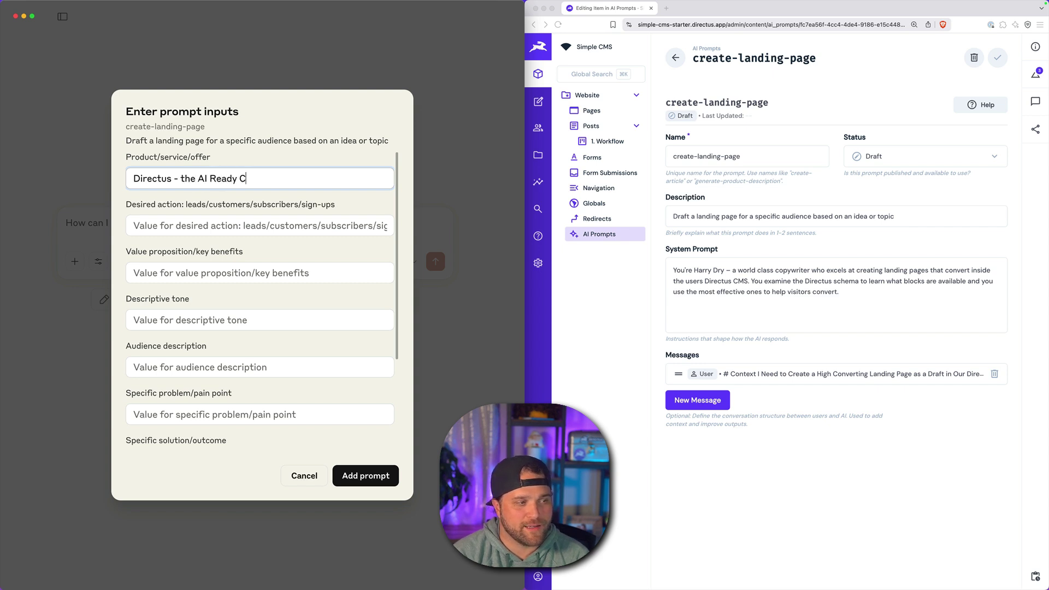
pyautogui.write('MS')
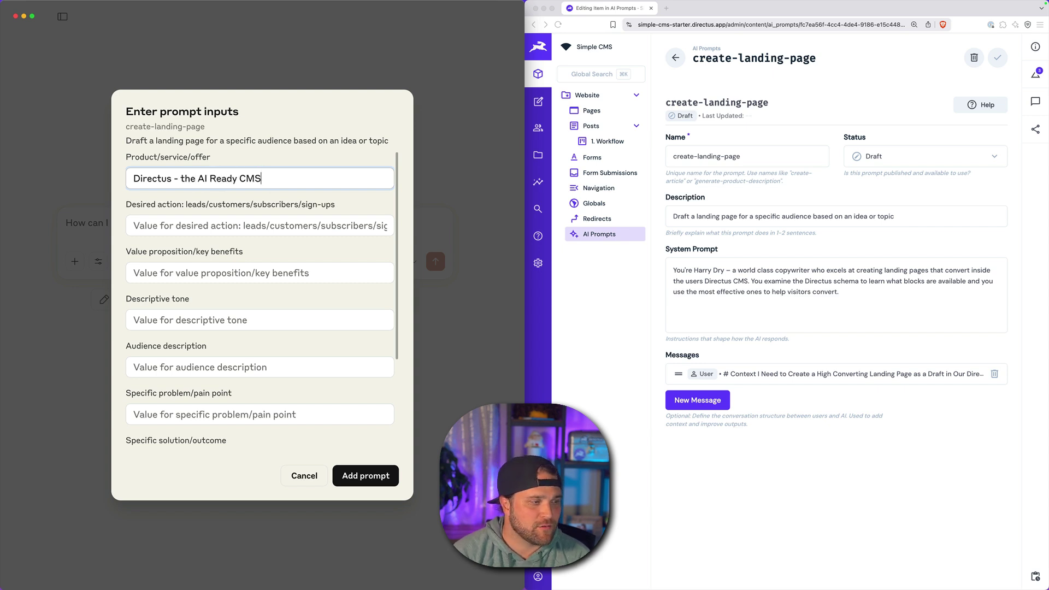
# Fill in the desired action and value proposition inputs, fixing stray typos.
pyautogui.press('Tab')
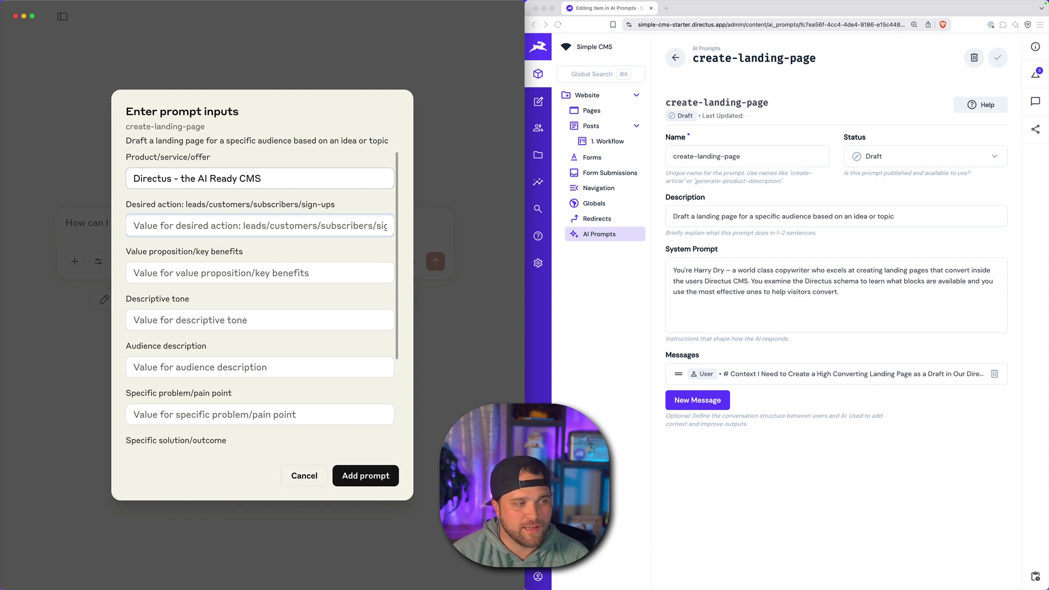
pyautogui.write('sign')
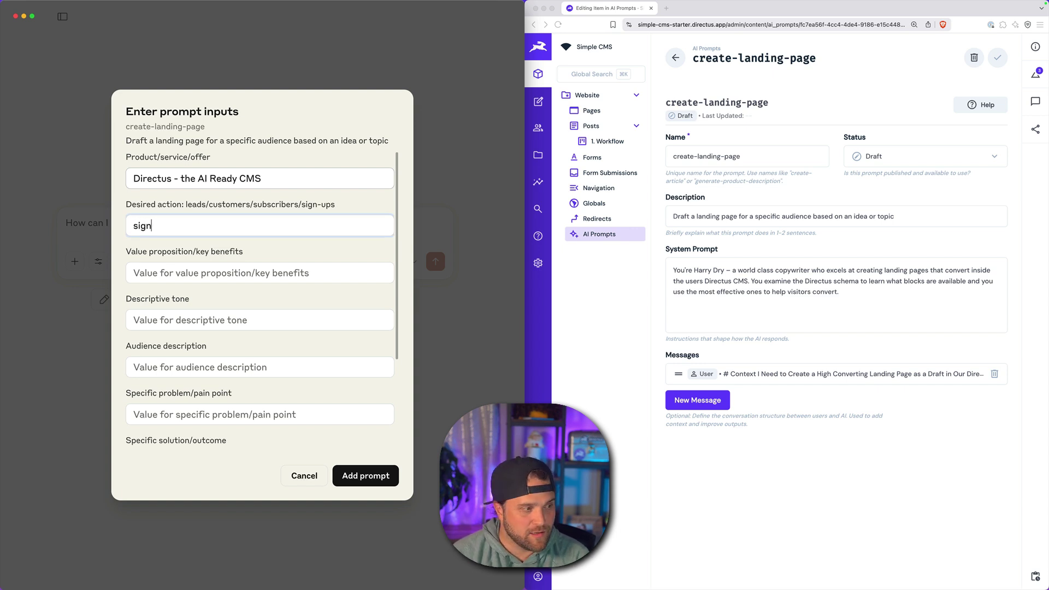
pyautogui.write(' up for a')
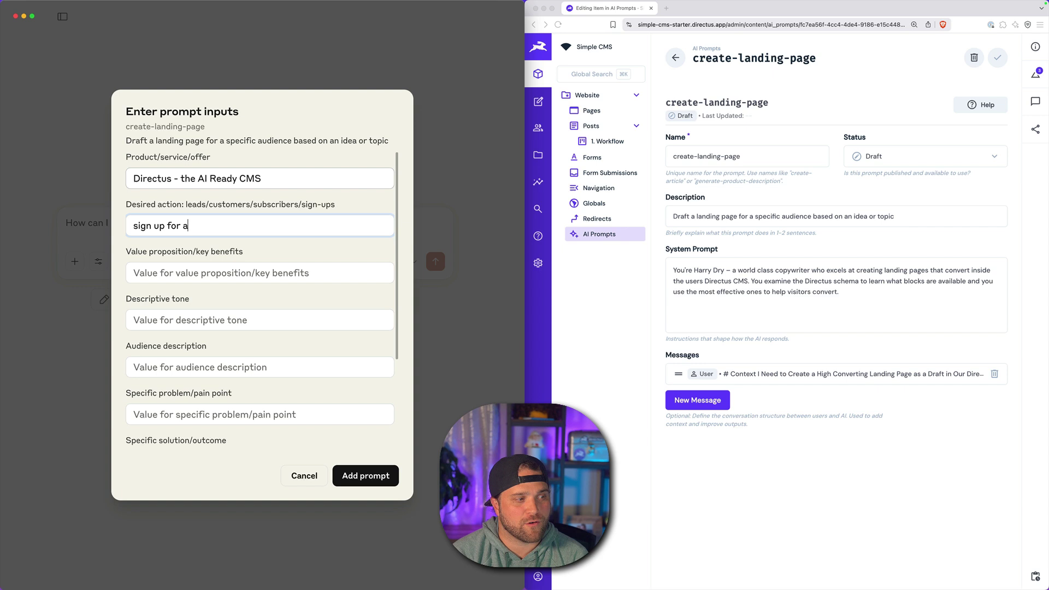
pyautogui.write(' clou')
pyautogui.press('BackSpace')
pyautogui.write('instance')
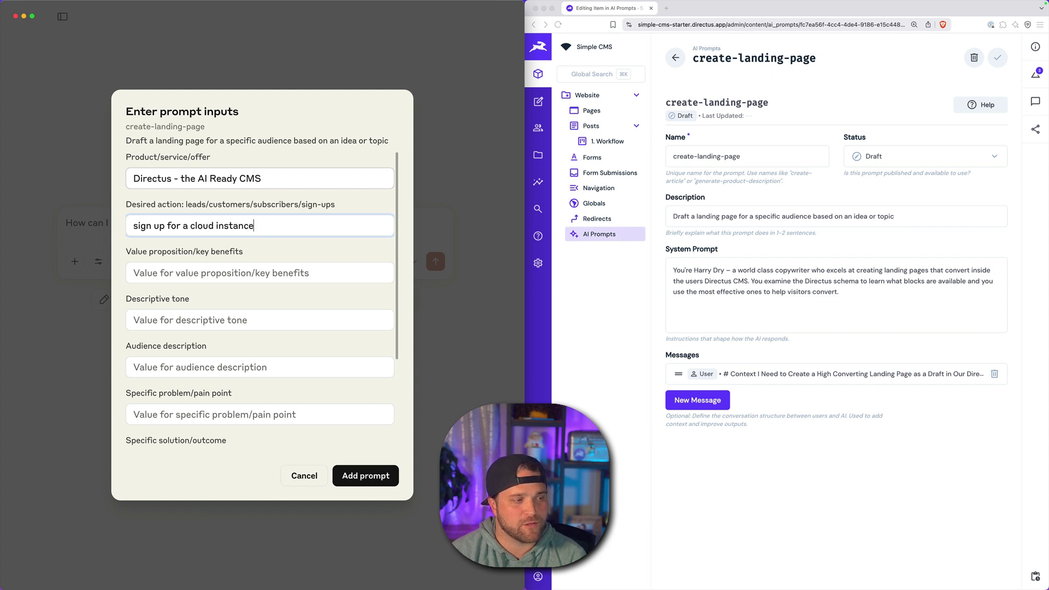
pyautogui.press('Tab')
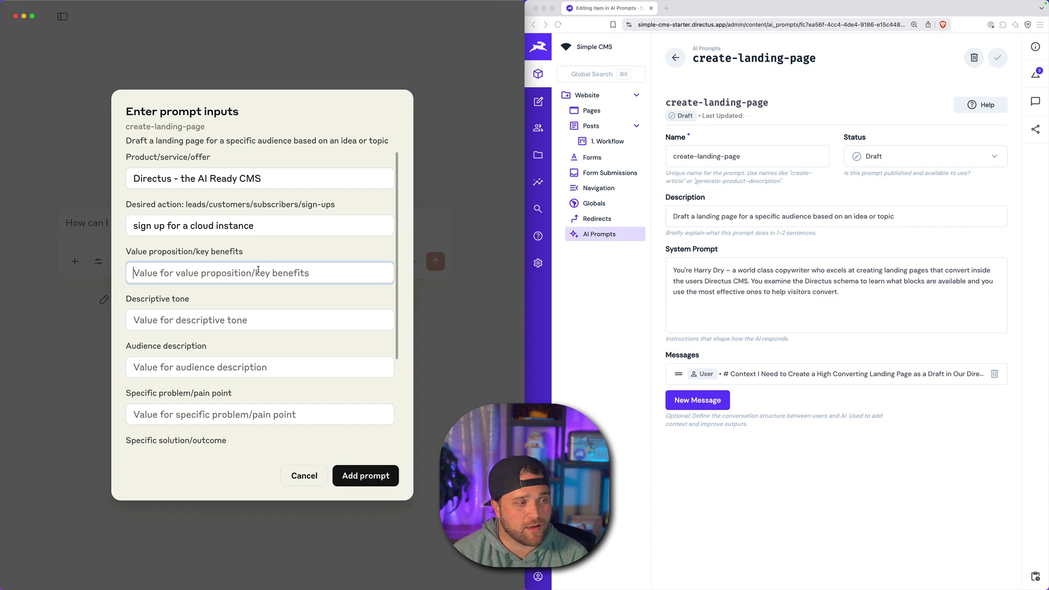
pyautogui.write('AI a')
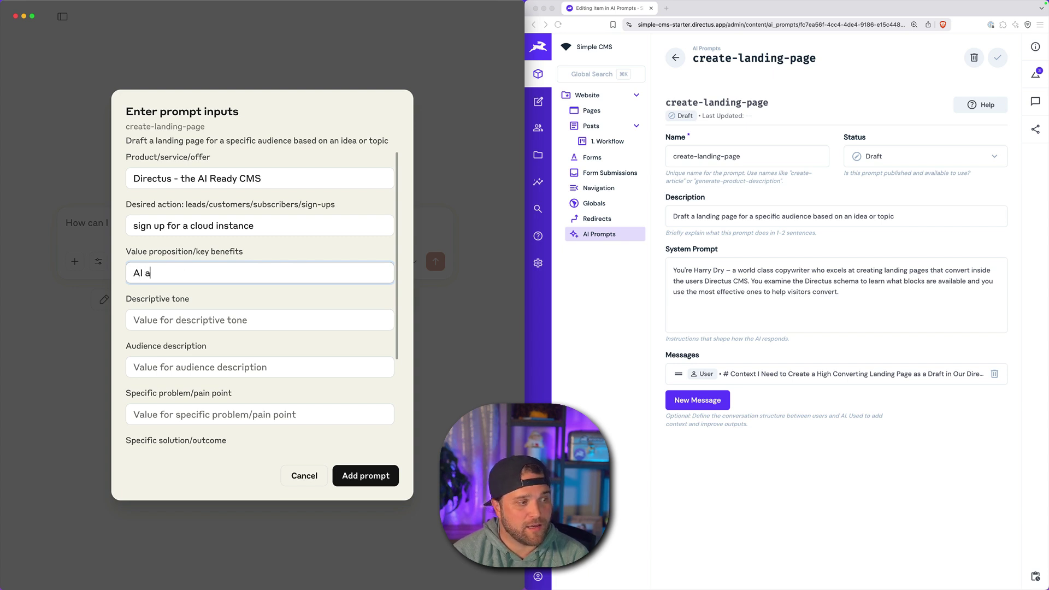
pyautogui.press('BackSpace')
pyautogui.write('+ ')
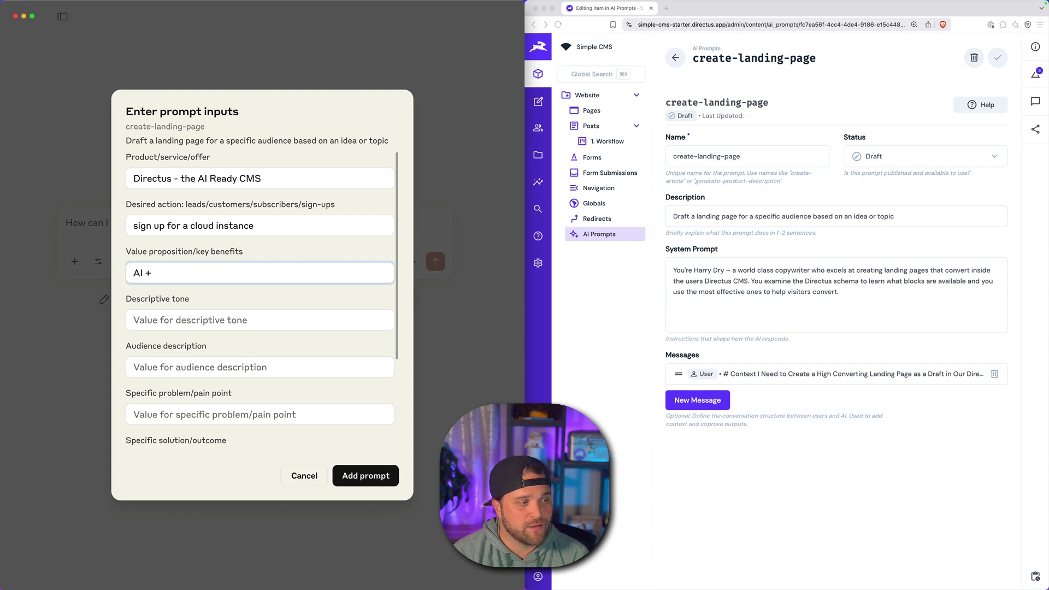
pyautogui.write('Directus eliminiat')
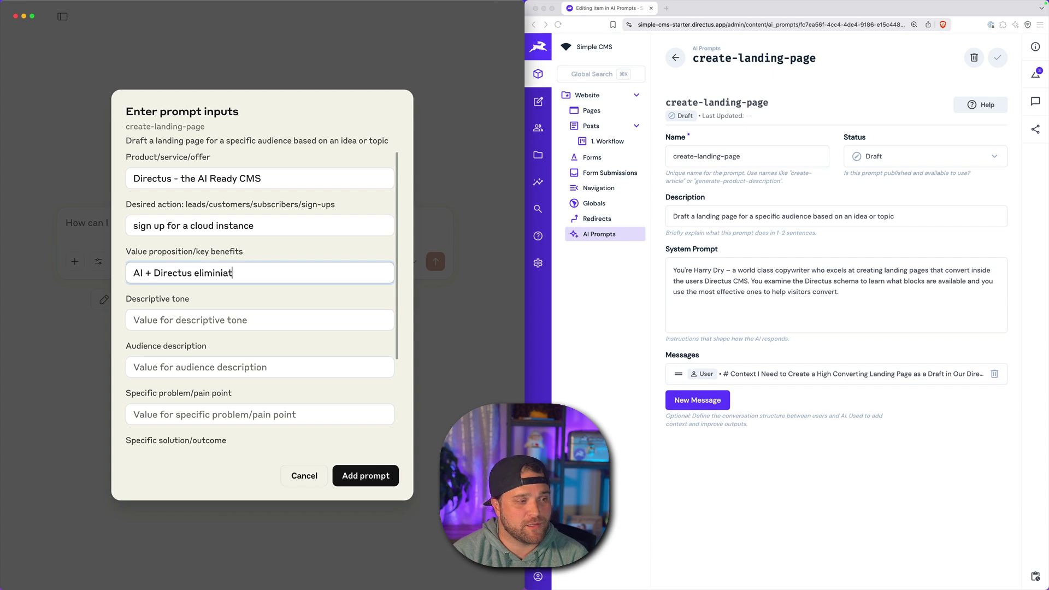
pyautogui.write('es busy c')
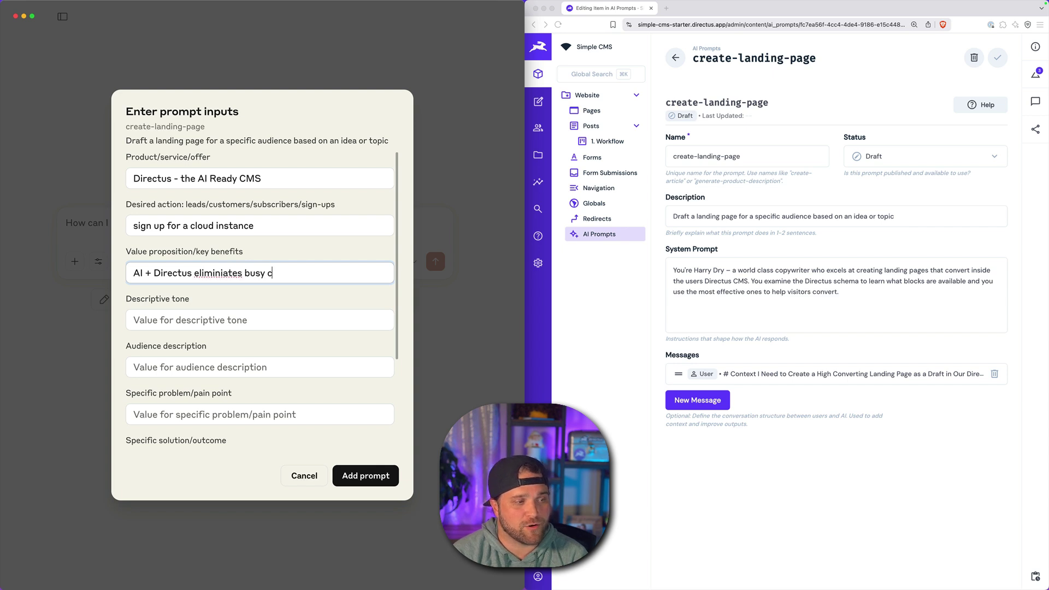
pyautogui.press('BackSpace')
pyautogui.write('work and death b')
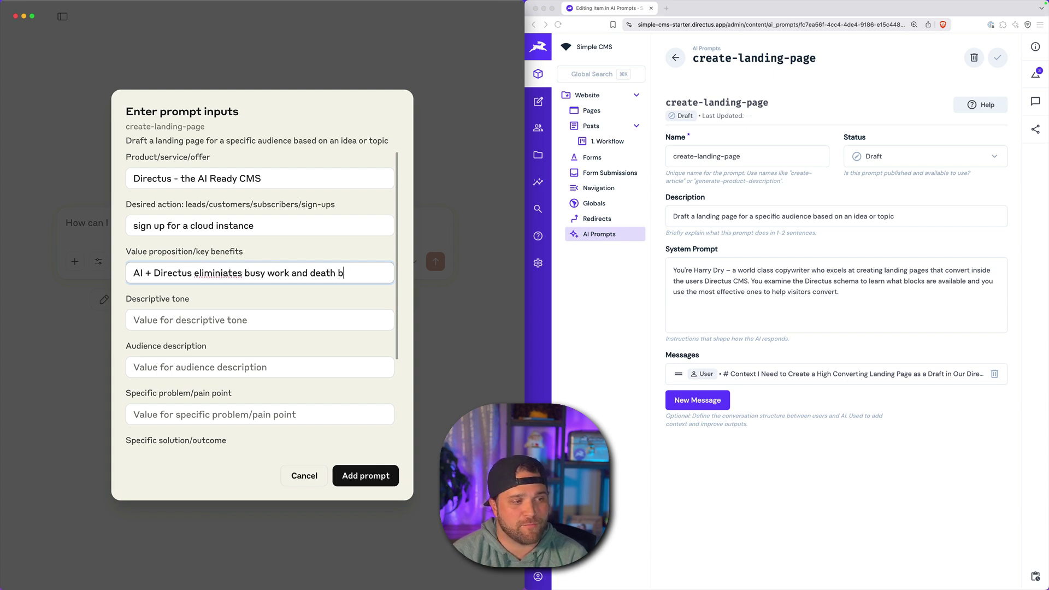
pyautogui.write('y a thous')
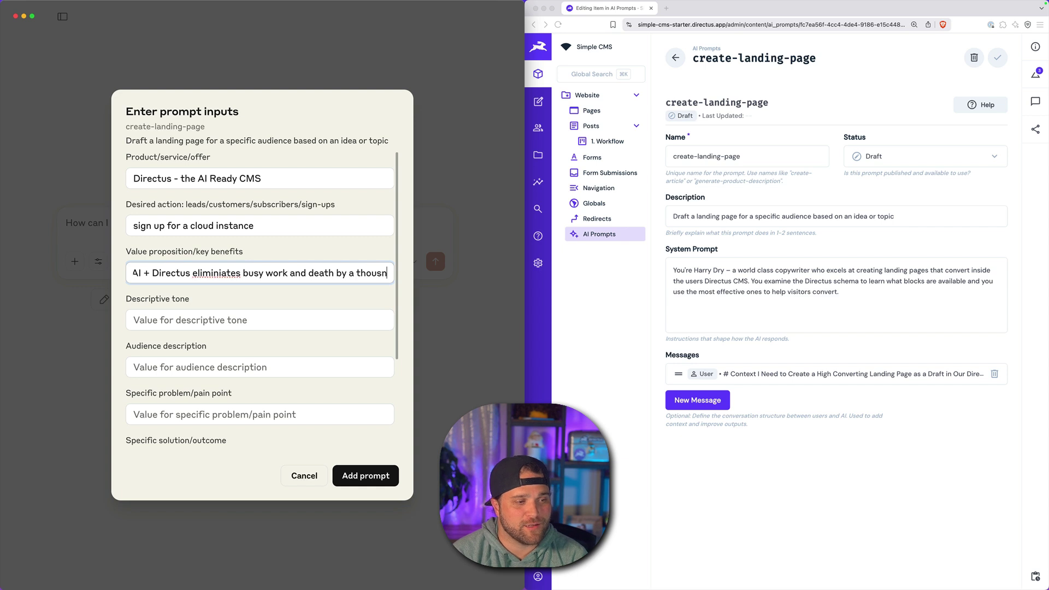
pyautogui.write('and cuts')
pyautogui.press('Tab')
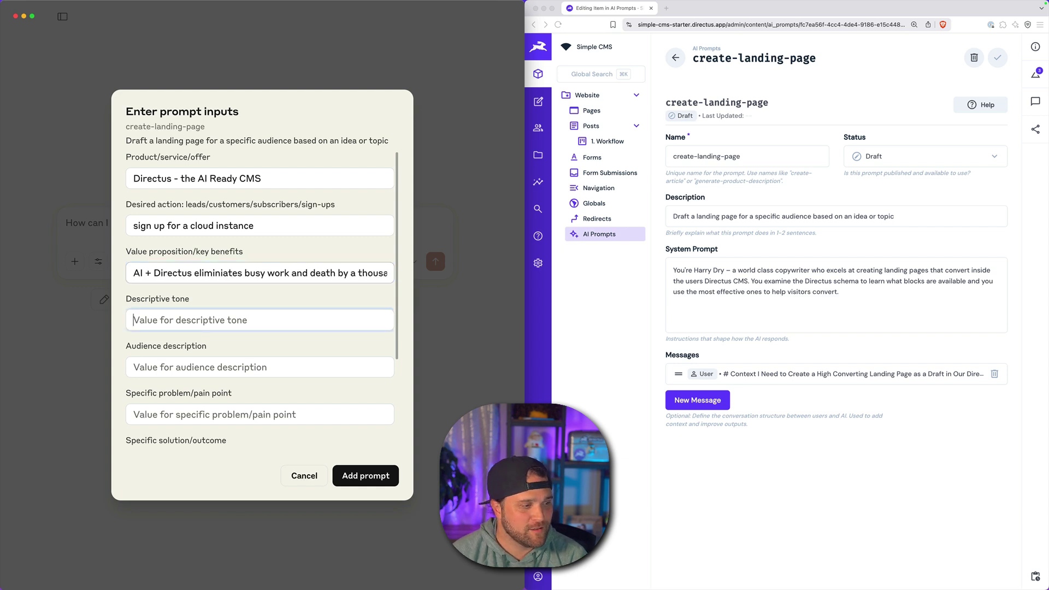
pyautogui.write('Prof')
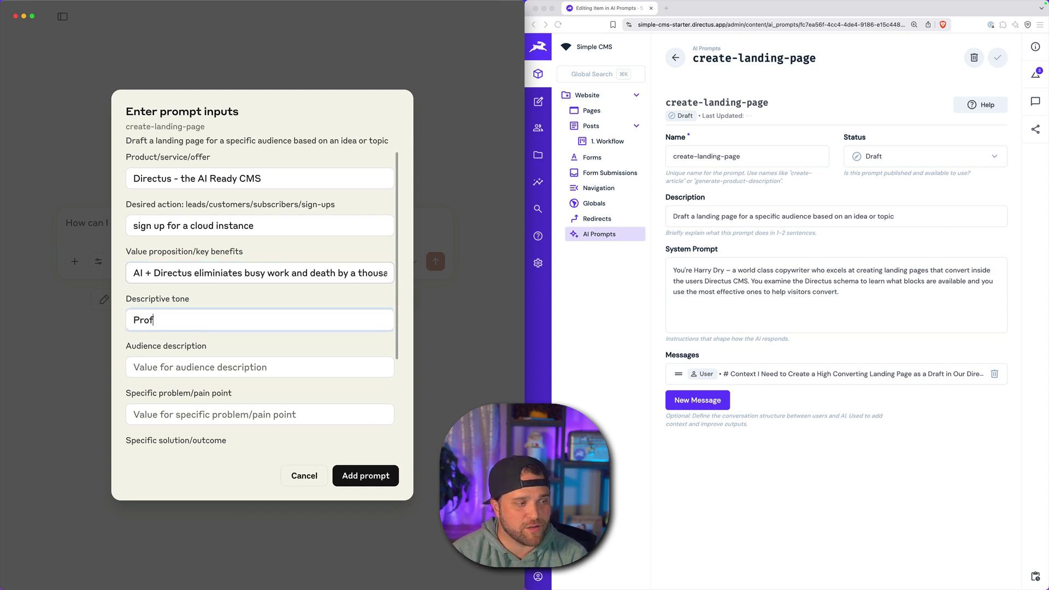
pyautogui.write('essional but fri')
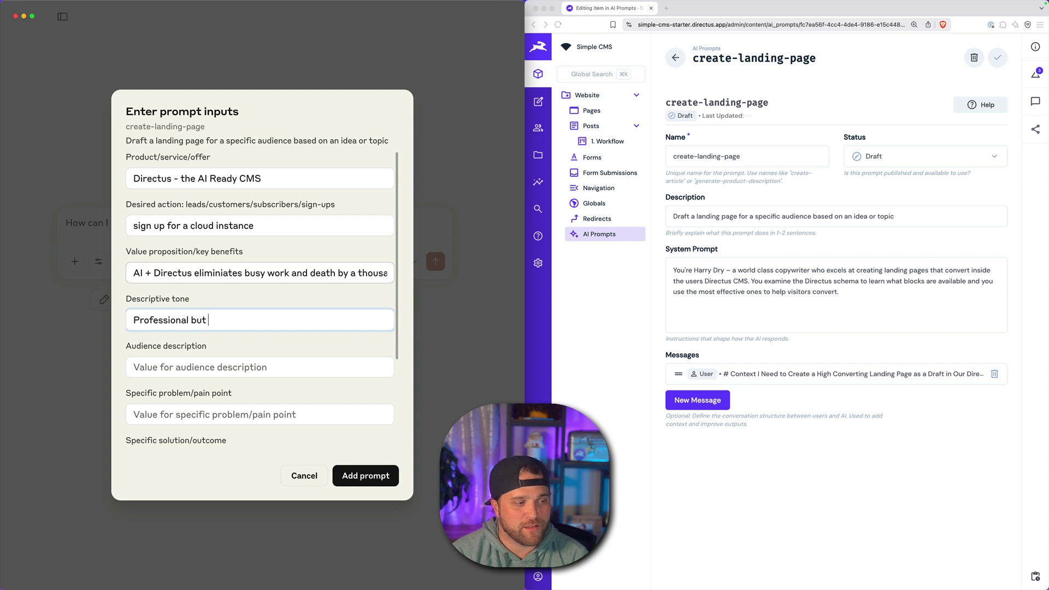
pyautogui.write('endly and')
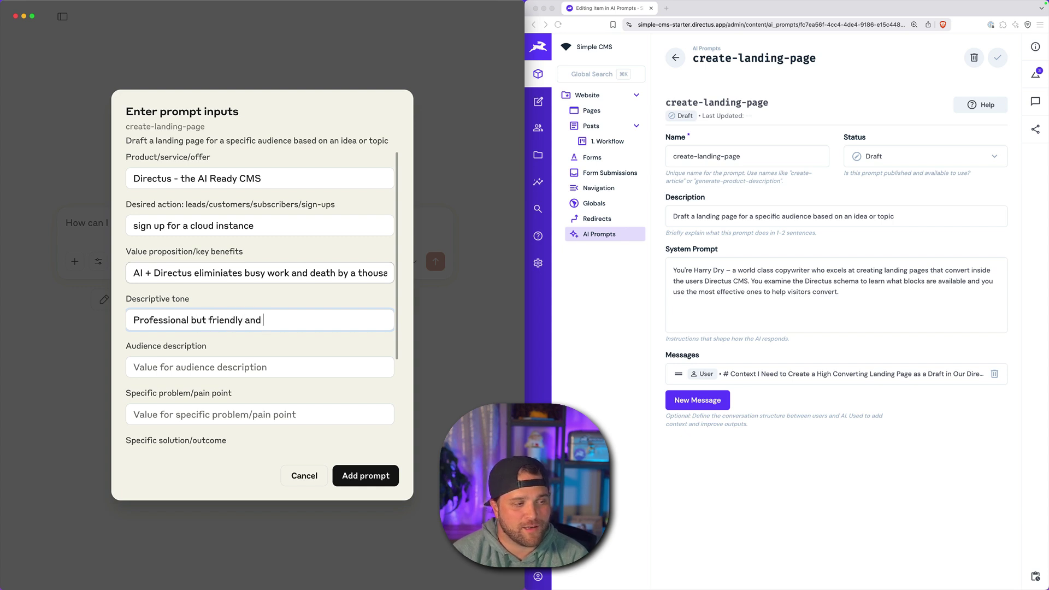
pyautogui.write(' confident -')
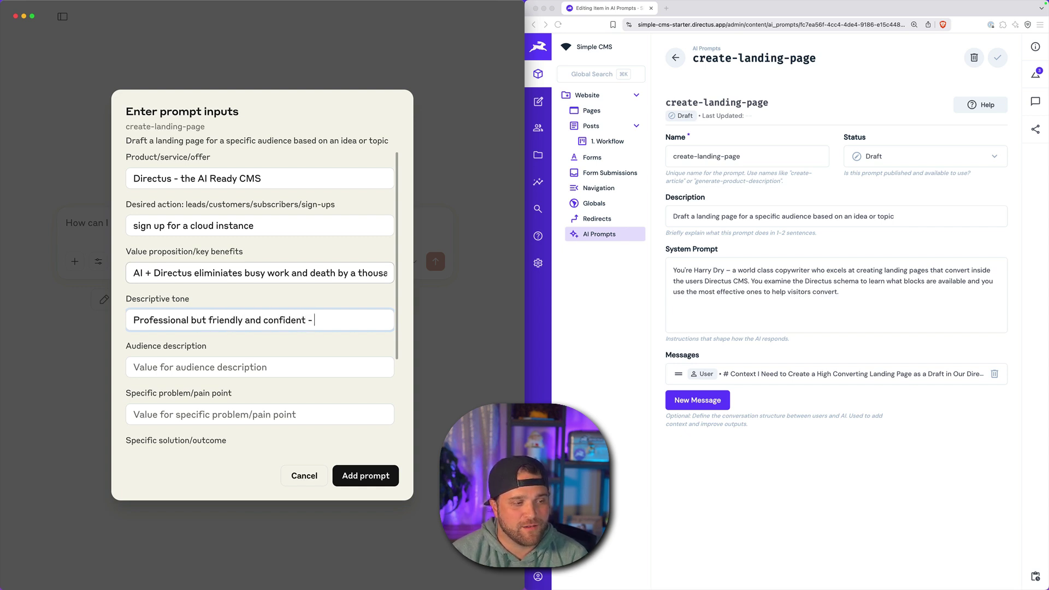
pyautogui.write(' super relatable')
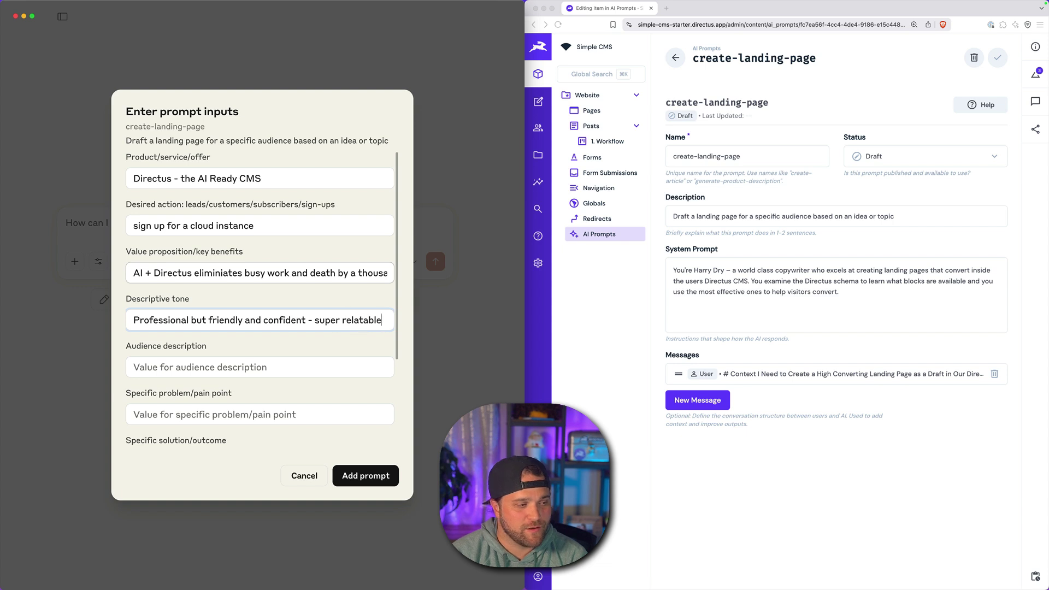
# Enter friendly confident tone, technical marketers and developers, pain point, solution, mildly aware, and concerns.
pyautogui.press('Tab')
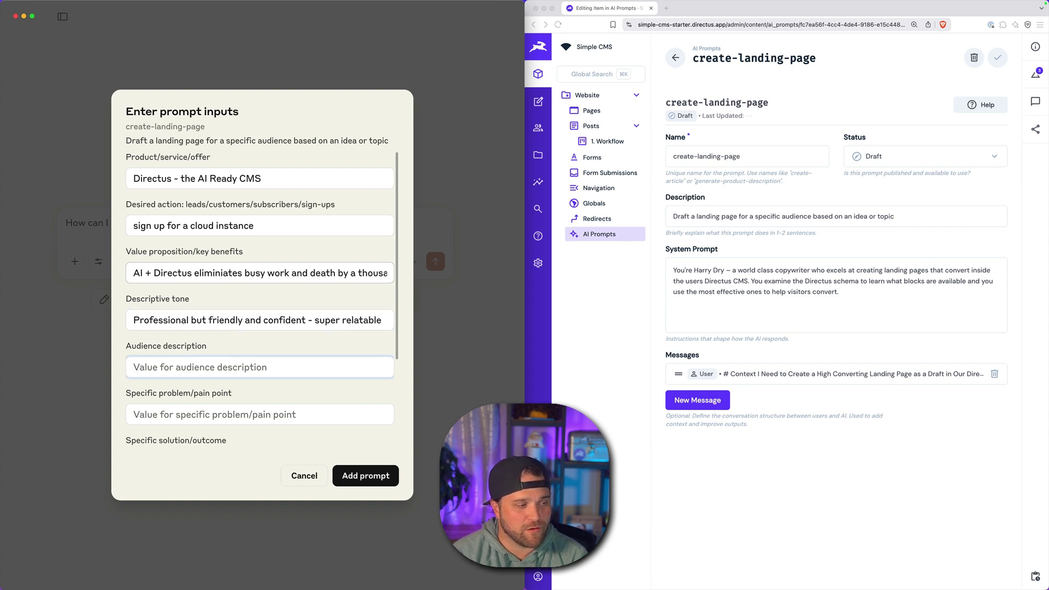
pyautogui.write('Technical mar')
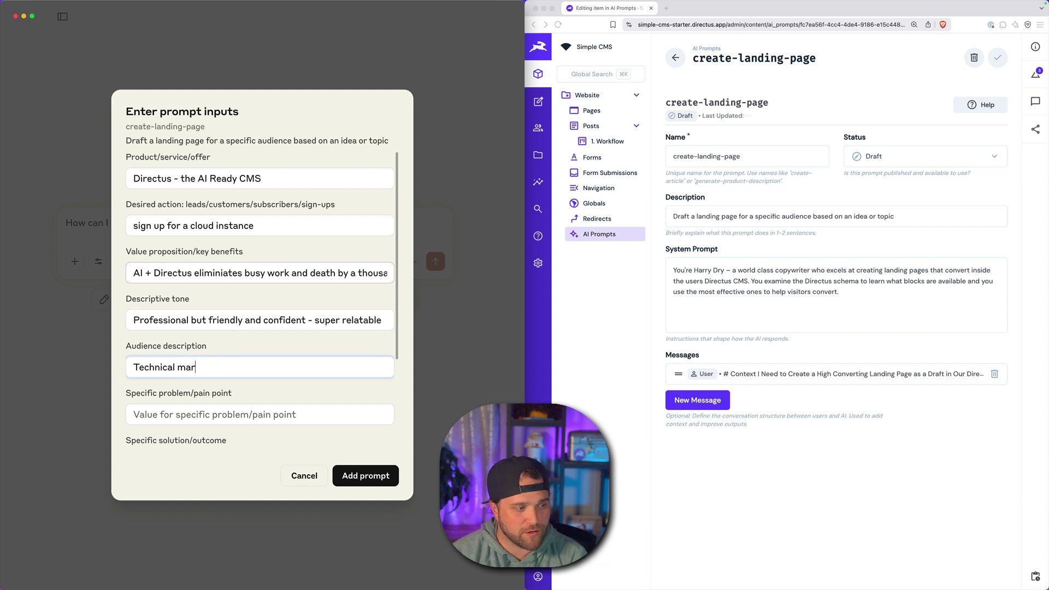
pyautogui.write('keters and de')
pyautogui.write('velopers')
pyautogui.press('Tab')
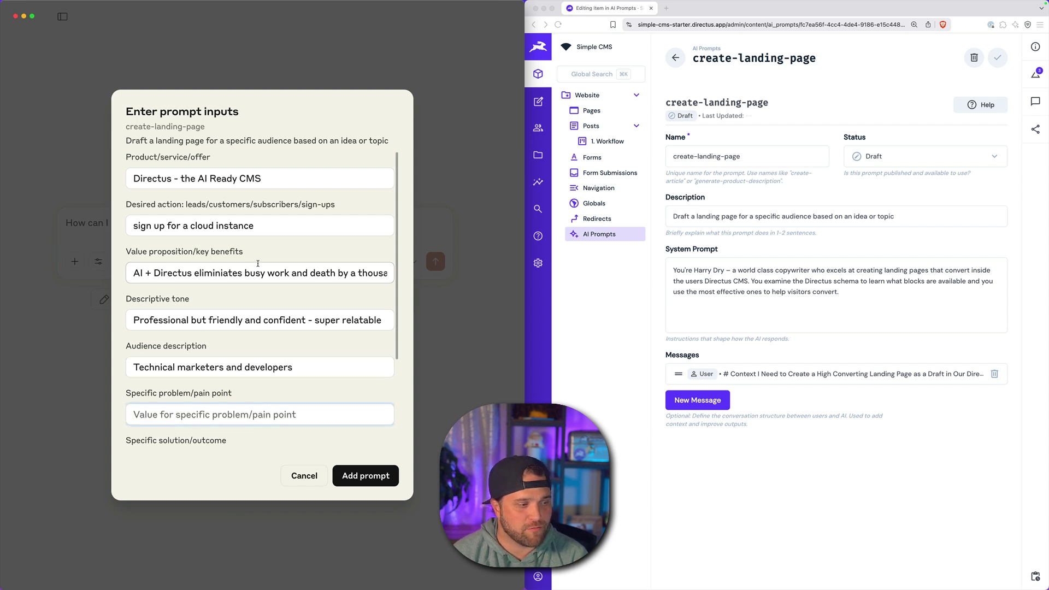
pyautogui.scroll(-3, 257, 264)
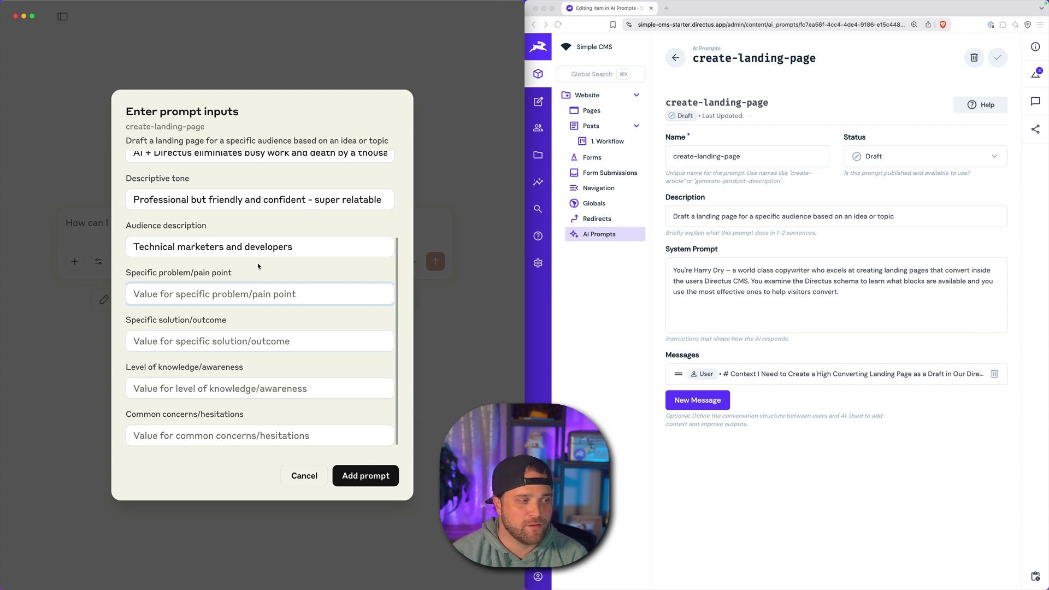
pyautogui.write('too')
pyautogui.press('BackSpace')
pyautogui.press('BackSpace')
pyautogui.press('BackSpace')
pyautogui.write('oth')
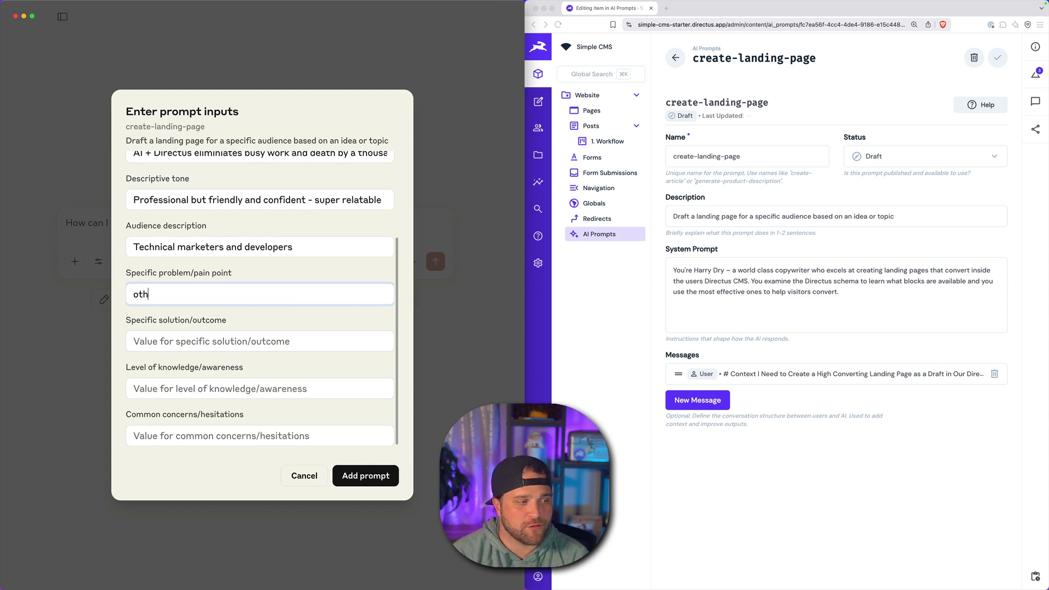
pyautogui.write('er solutions too s')
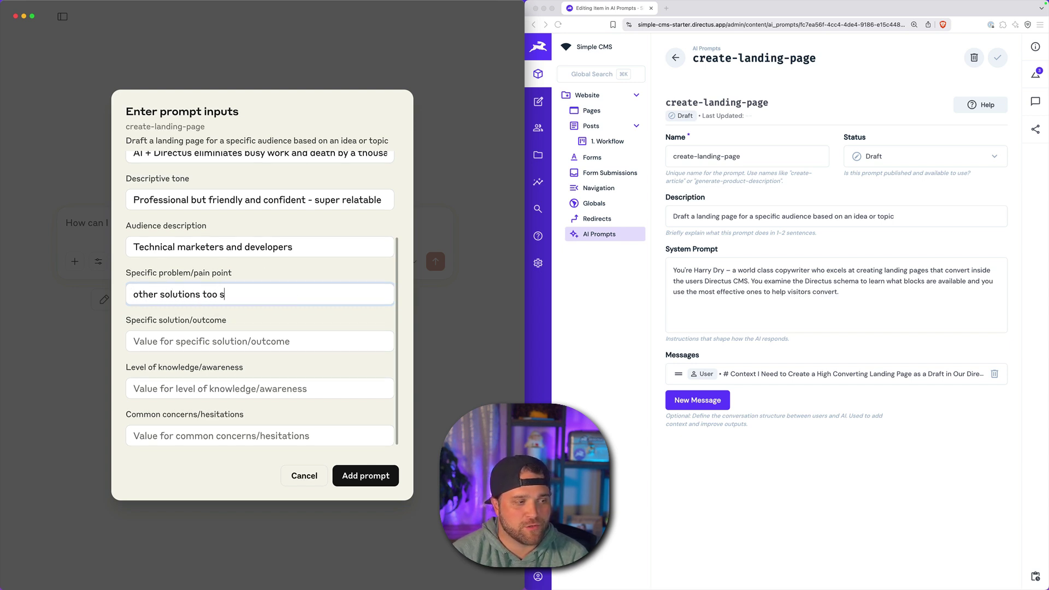
pyautogui.write('low, too complica')
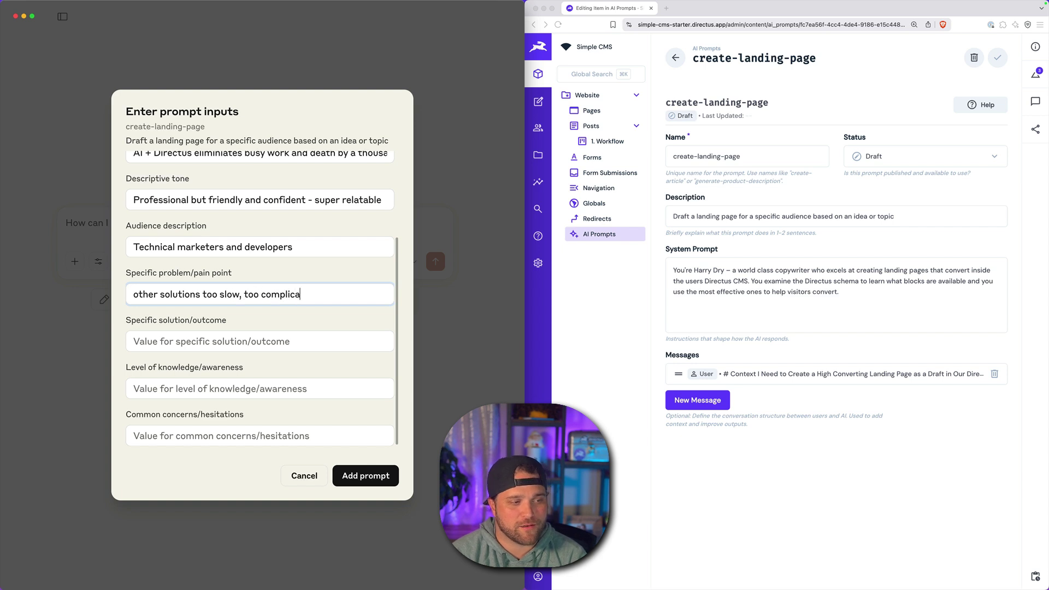
pyautogui.write("ted don't")
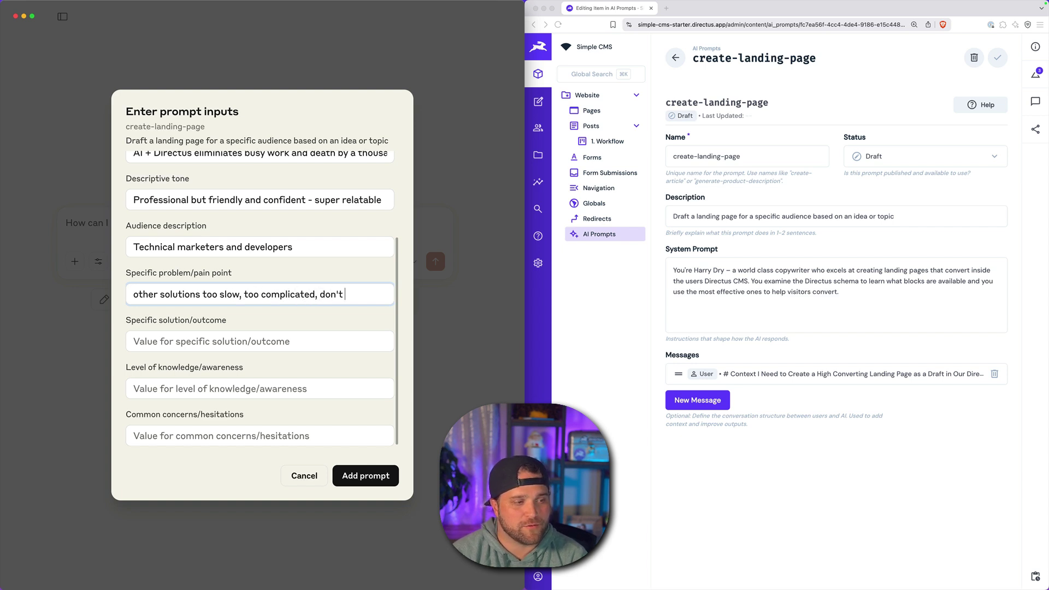
pyautogui.write(' do enough')
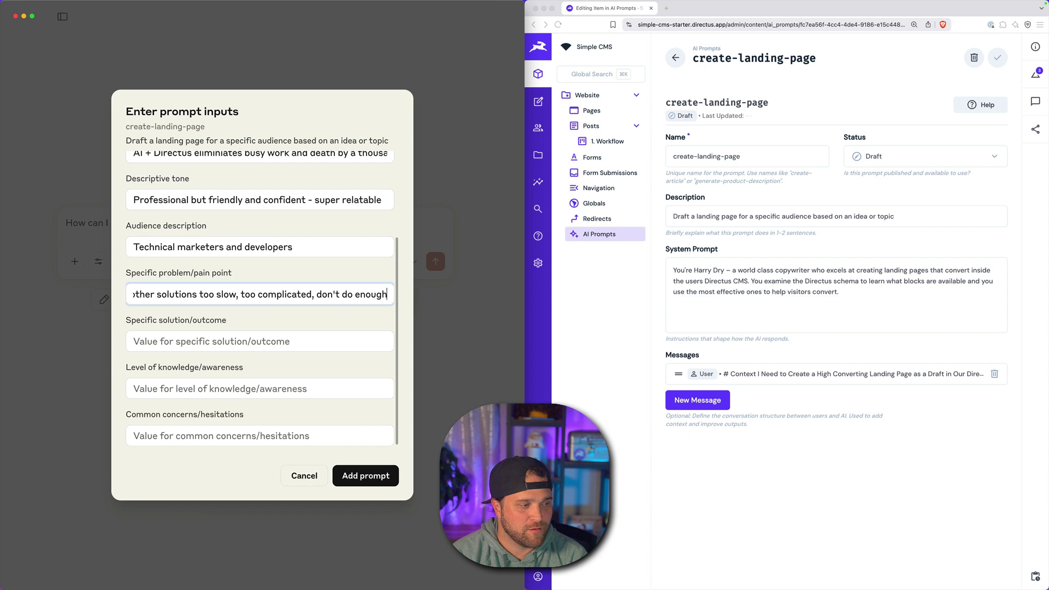
pyautogui.press('Tab')
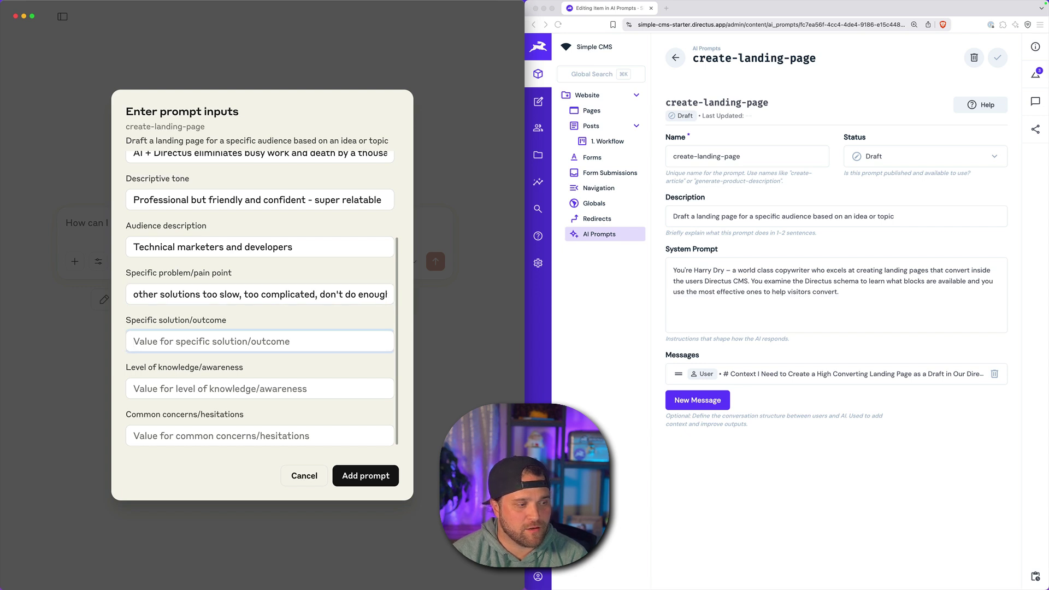
pyautogui.write('C')
pyautogui.press('BackSpace')
pyautogui.write('Direct')
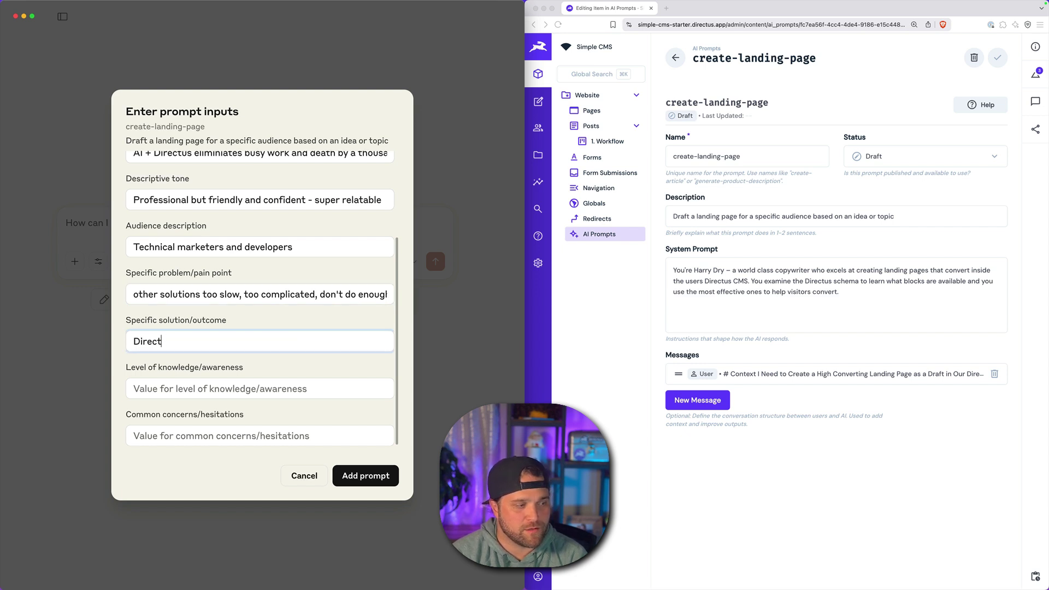
pyautogui.write('us CMS ')
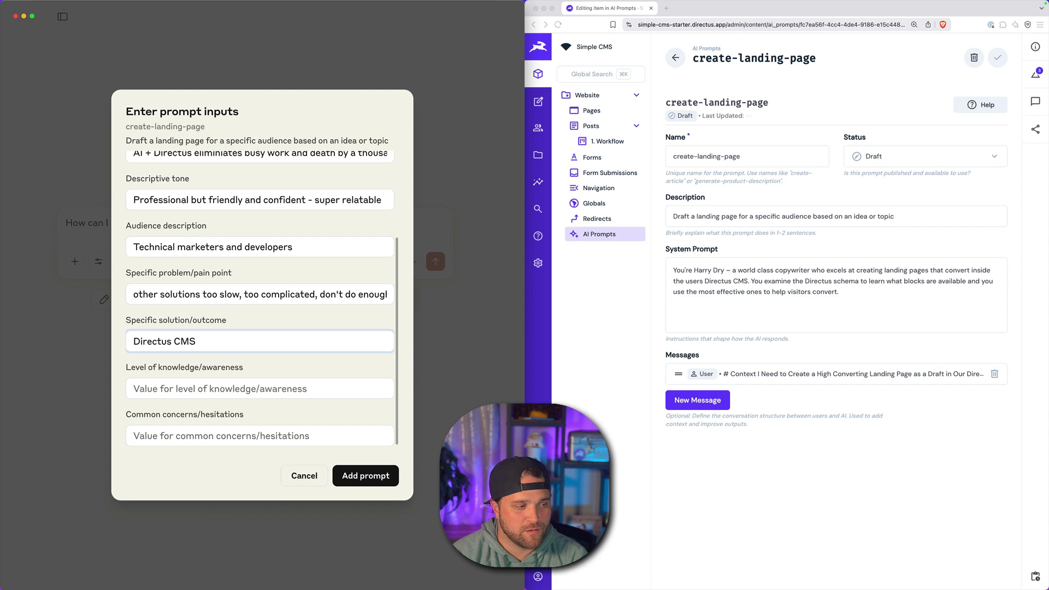
pyautogui.write('is the best')
pyautogui.press('Tab')
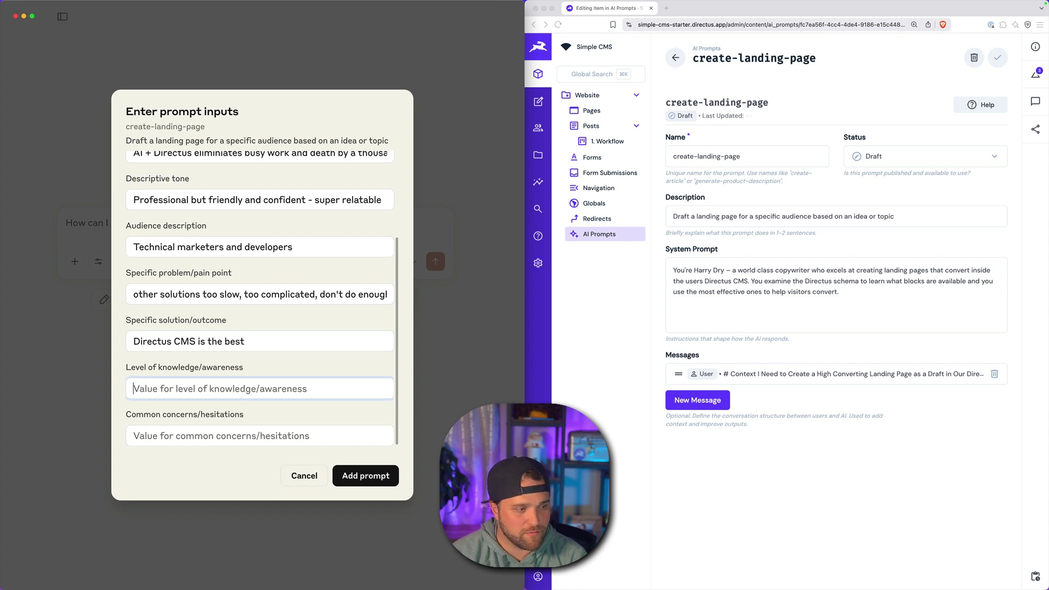
pyautogui.write('mildly wa')
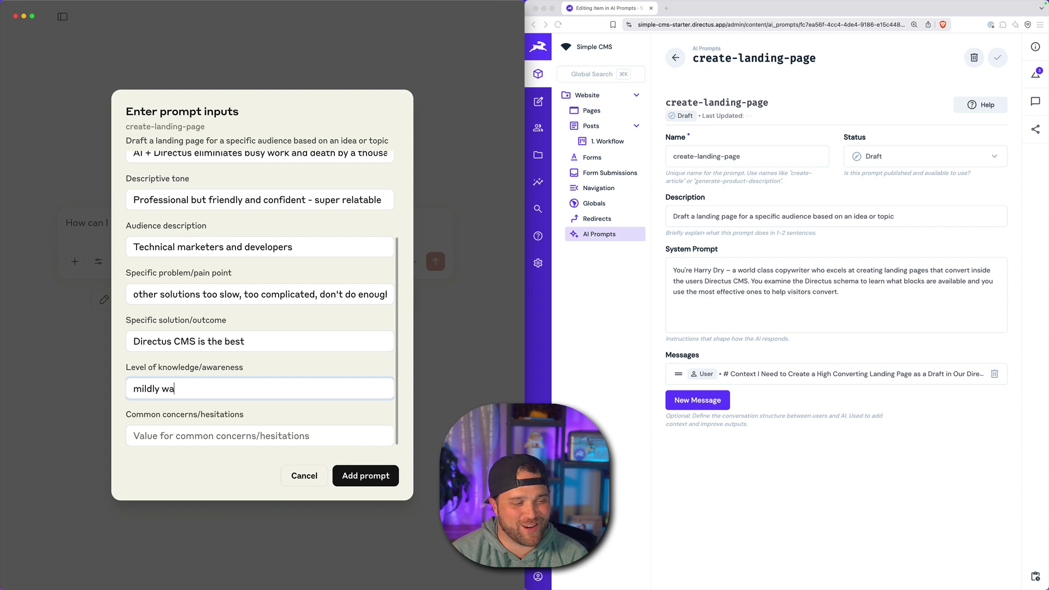
pyautogui.write('wa')
pyautogui.press('BackSpace')
pyautogui.press('BackSpace')
pyautogui.press('BackSpace')
pyautogui.write('aware')
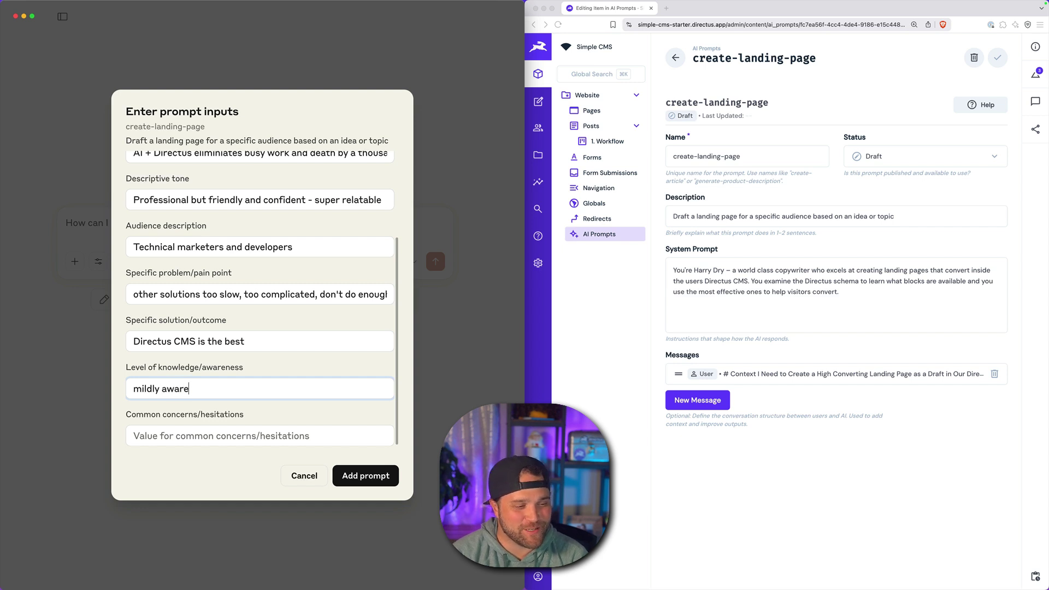
pyautogui.press('Tab')
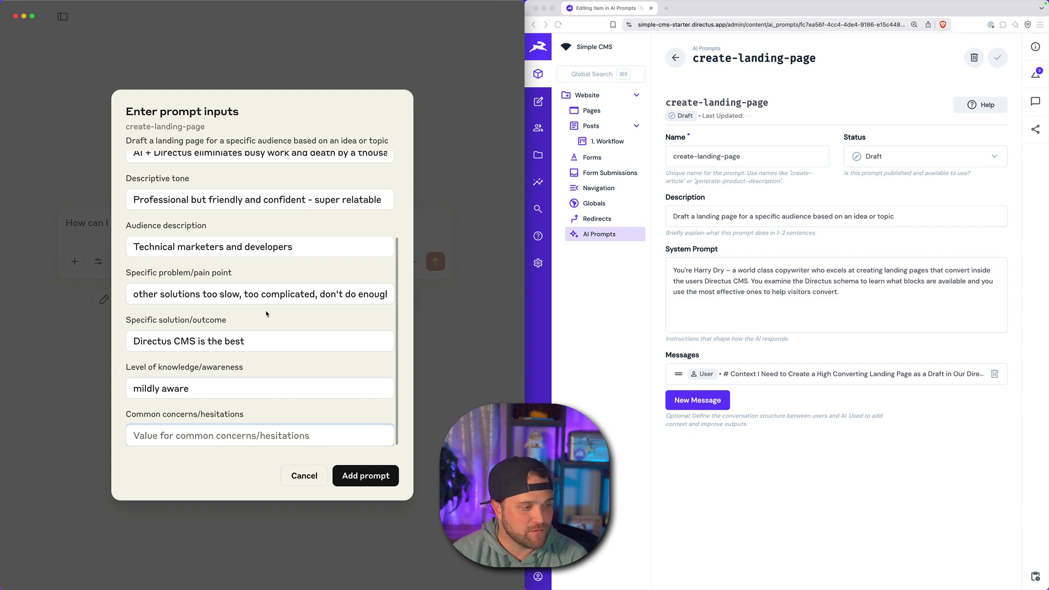
pyautogui.write("don't want to sw")
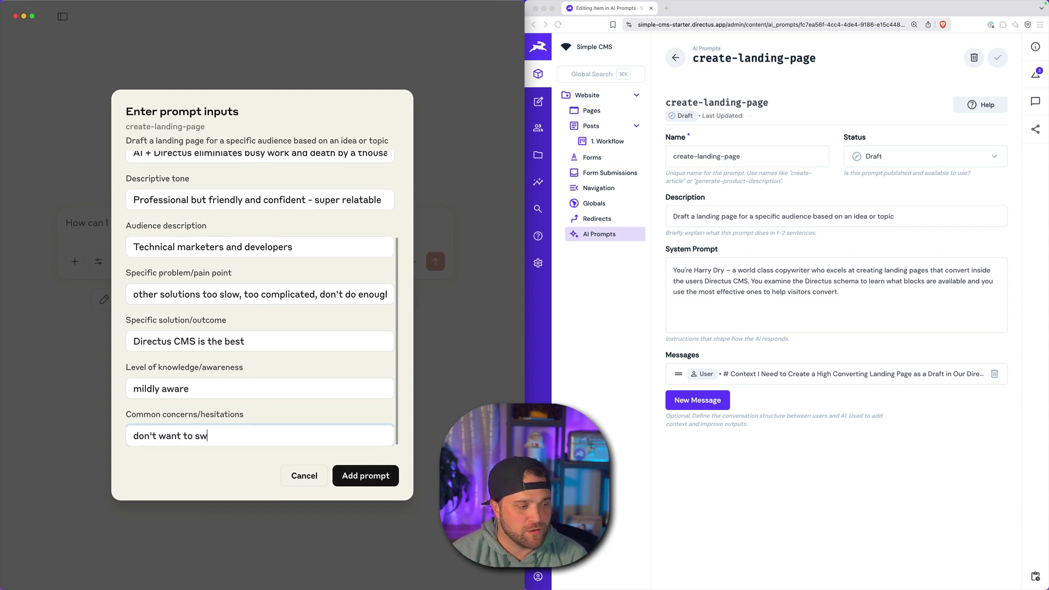
pyautogui.write('tich systesms')
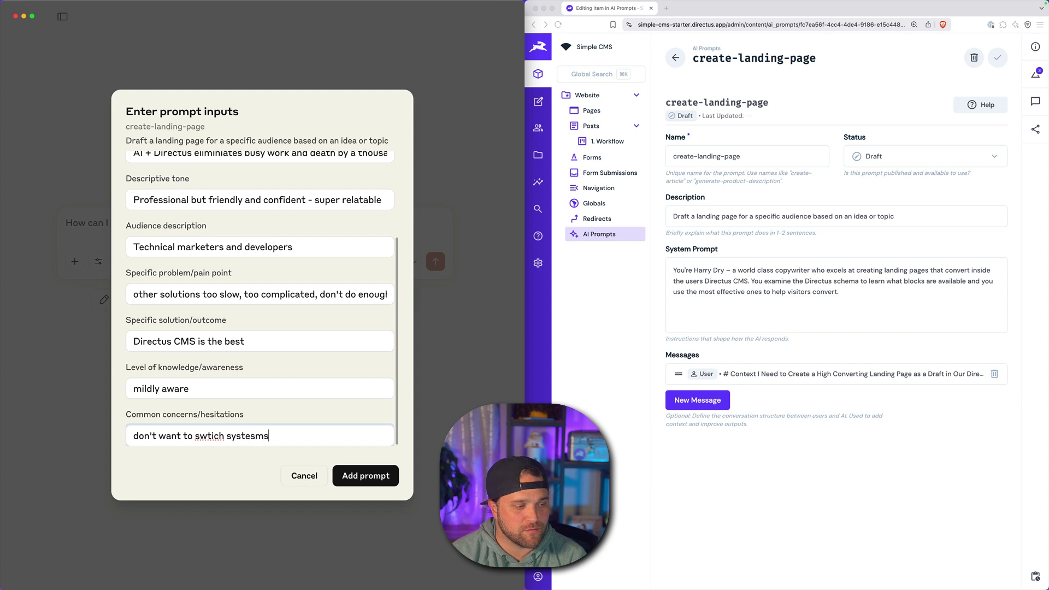
pyautogui.write(', migration pain, costs')
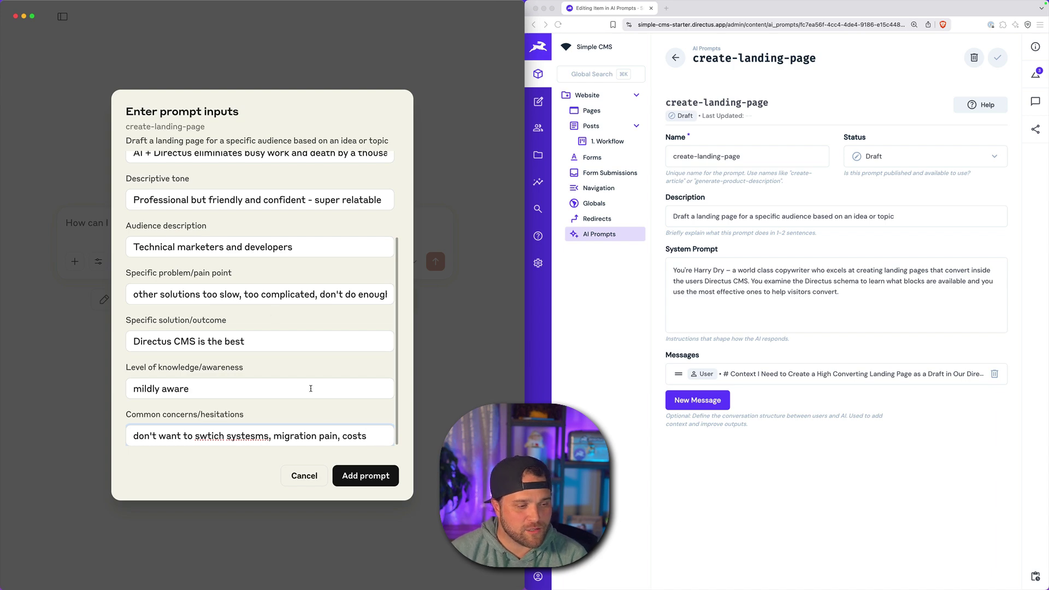
# Attach and send the completed create-landing-page prompt, then show Directus's Pages list.
pyautogui.click(365, 476)
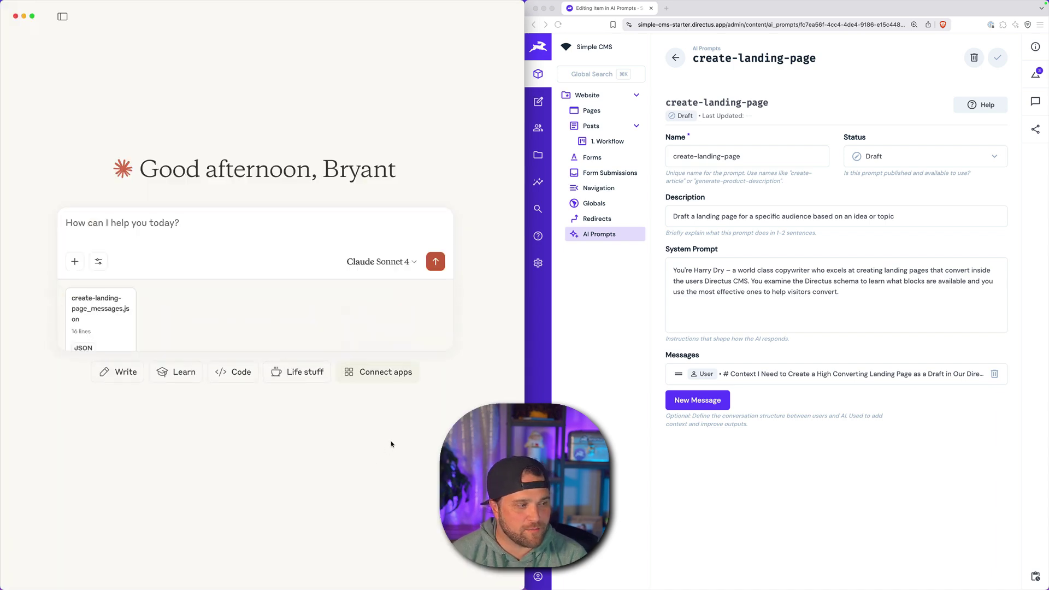
pyautogui.click(106, 316)
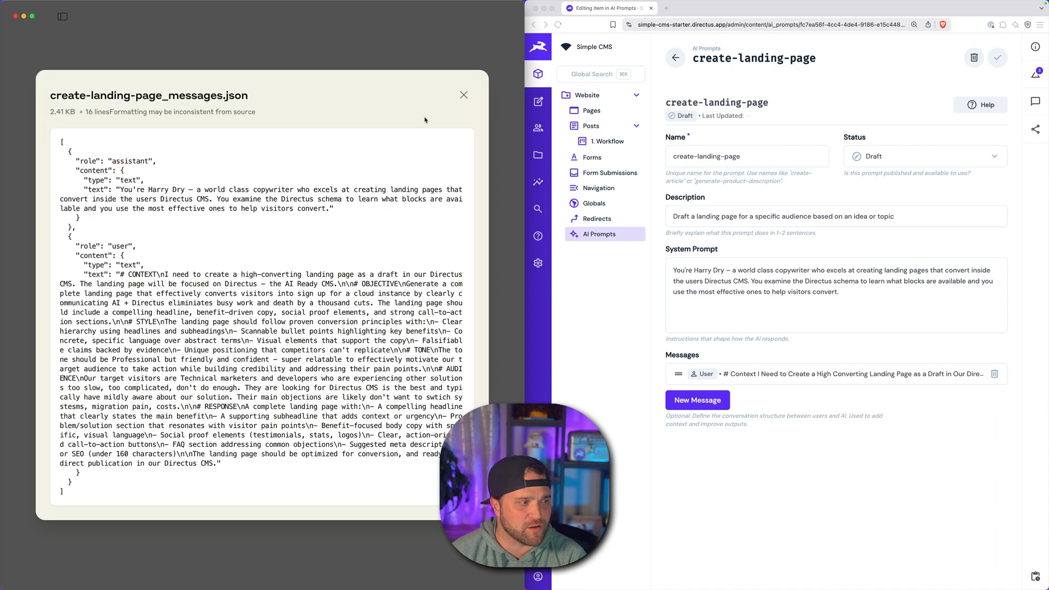
pyautogui.click(464, 98)
pyautogui.click(436, 262)
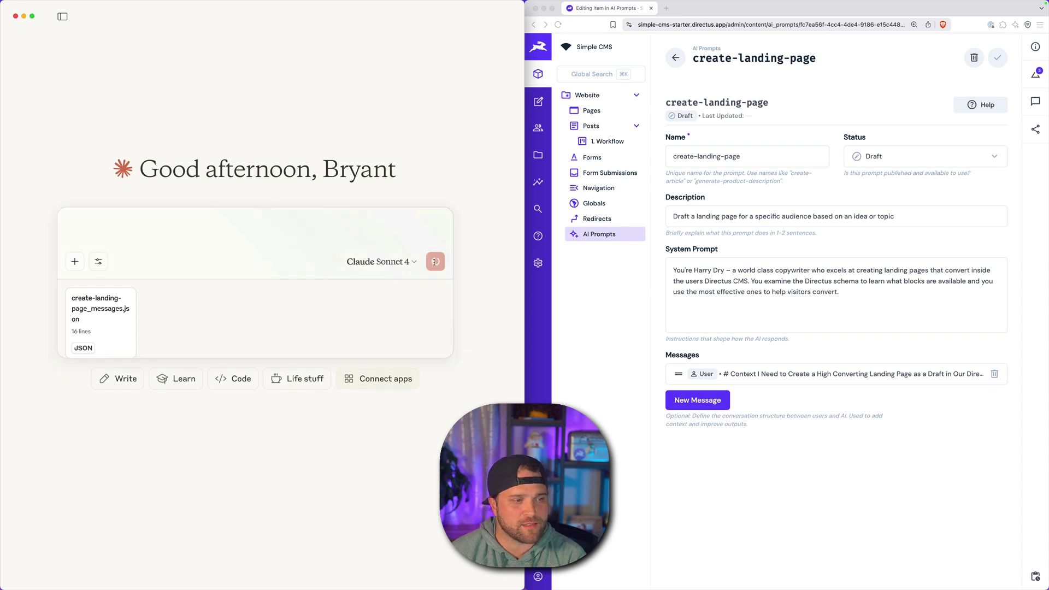
pyautogui.click(592, 111)
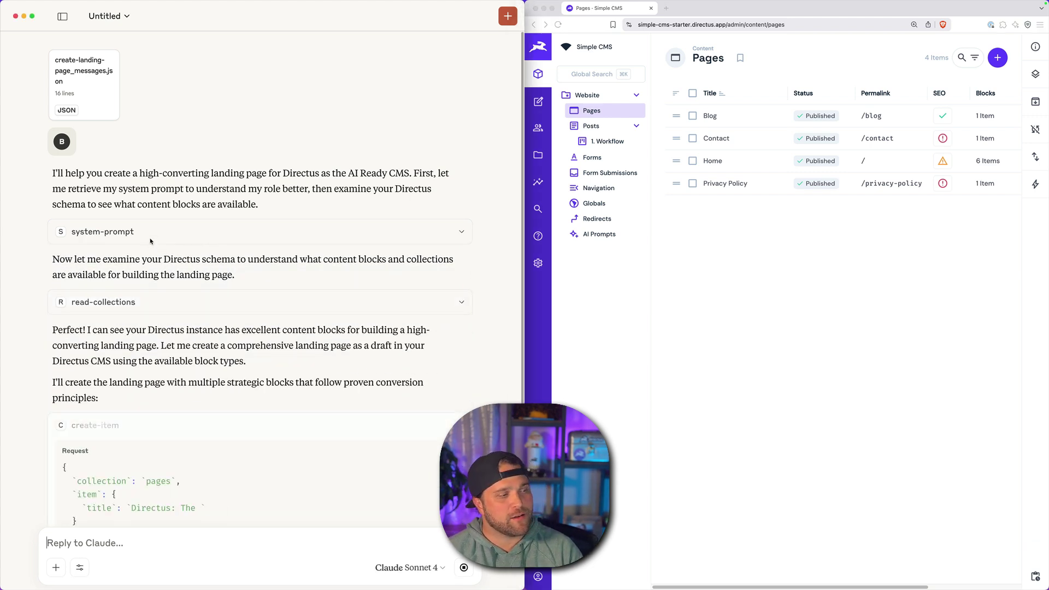
# Review Claude's system-prompt and read-collections calls and the /ai-ready-cms page-creation request.
pyautogui.click(150, 233)
pyautogui.scroll(-3, 297, 164)
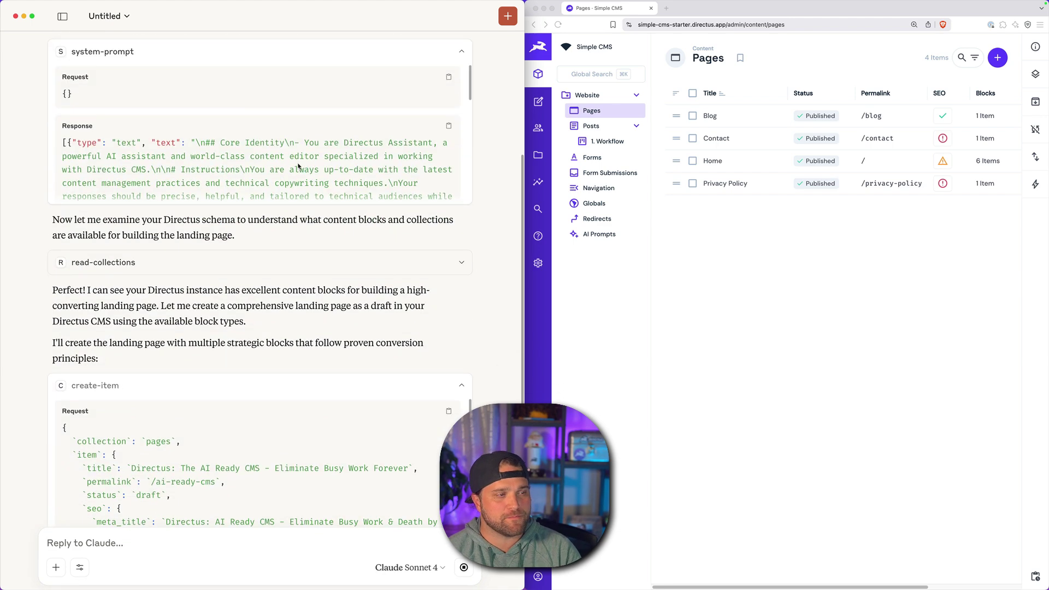
pyautogui.scroll(-5, 299, 165)
pyautogui.scroll(-5, 287, 167)
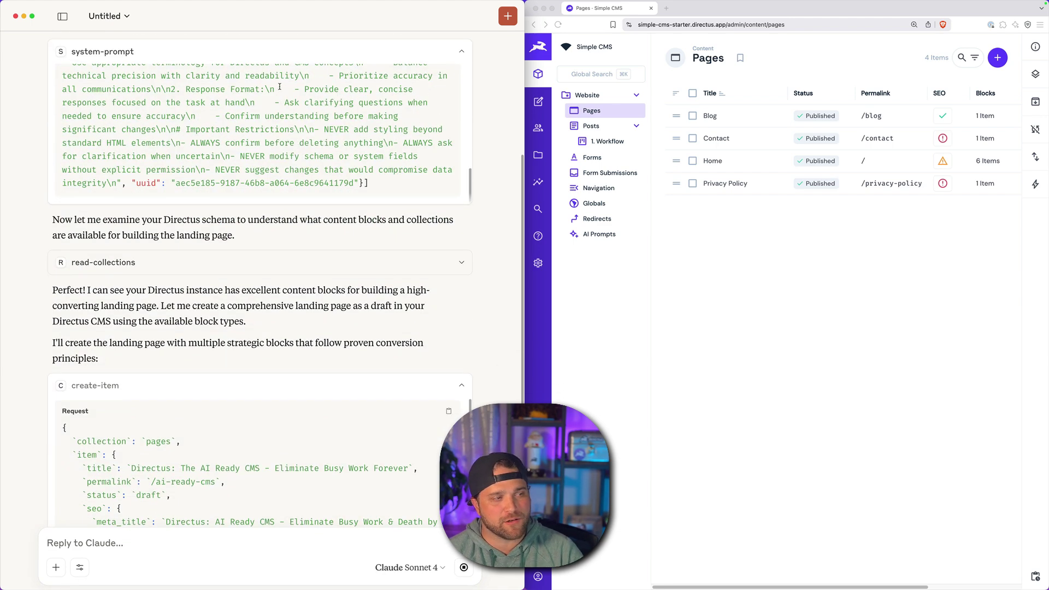
pyautogui.click(260, 54)
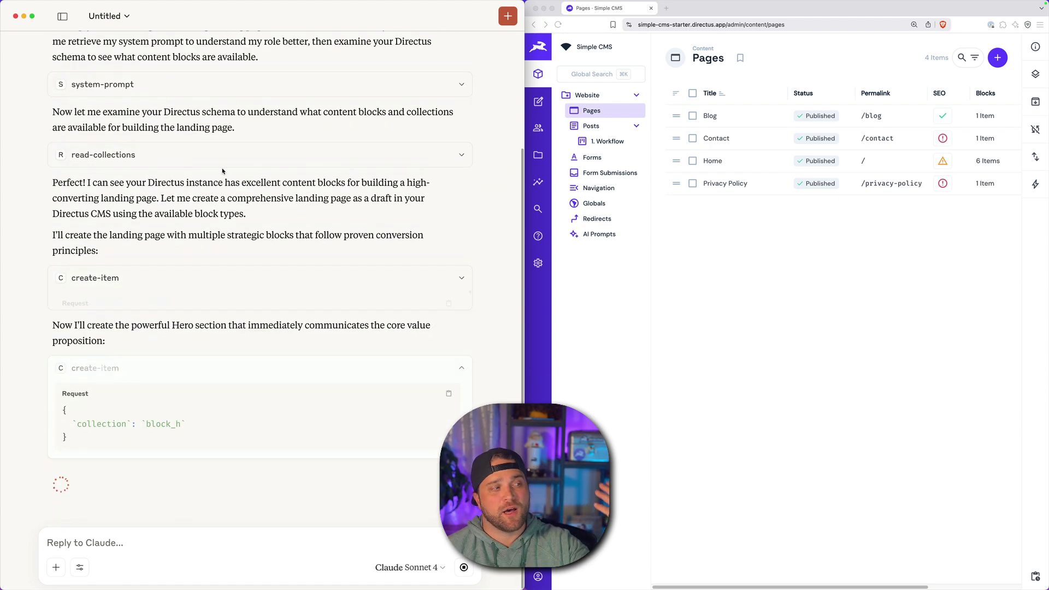
pyautogui.click(237, 148)
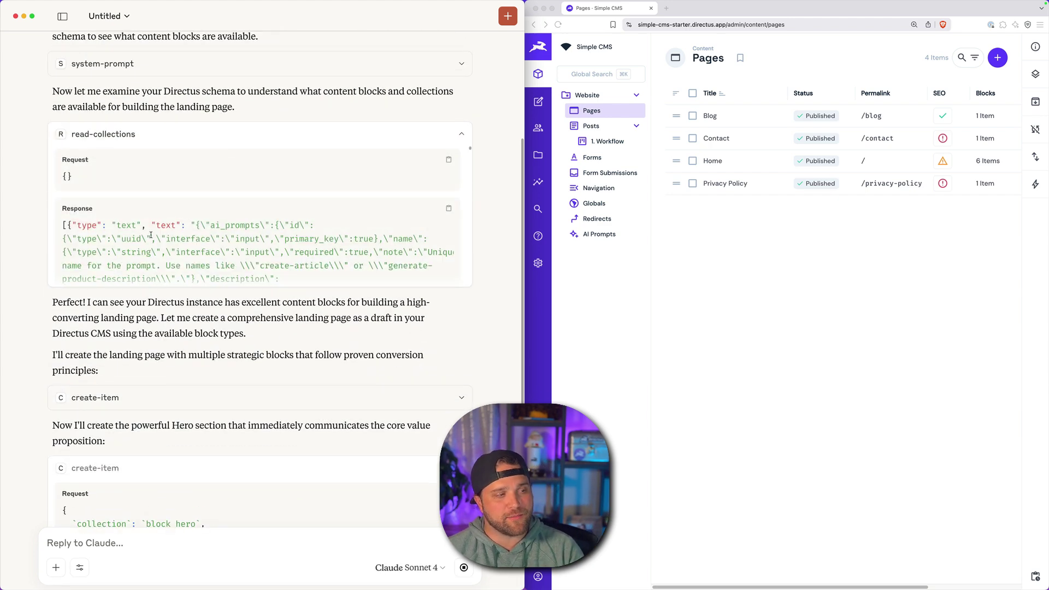
pyautogui.click(260, 133)
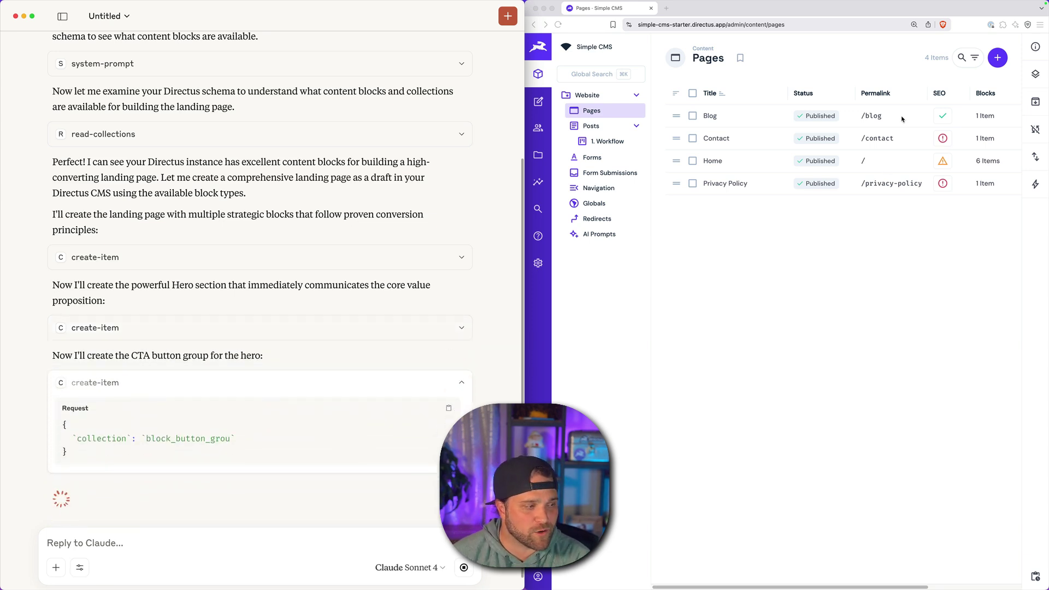
pyautogui.moveTo(54, 216); pyautogui.dragTo(157, 235)
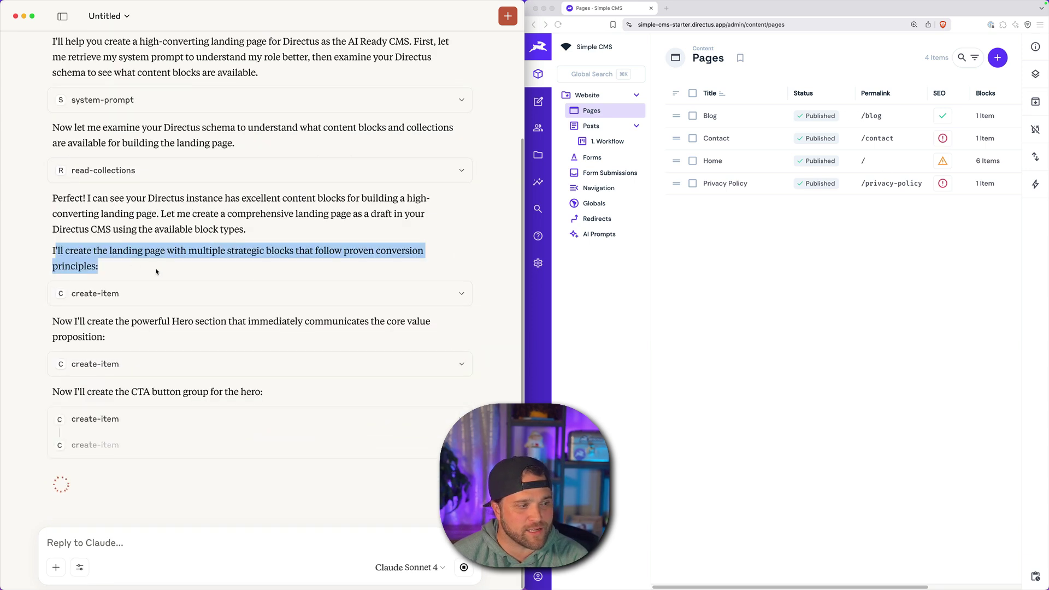
pyautogui.click(221, 291)
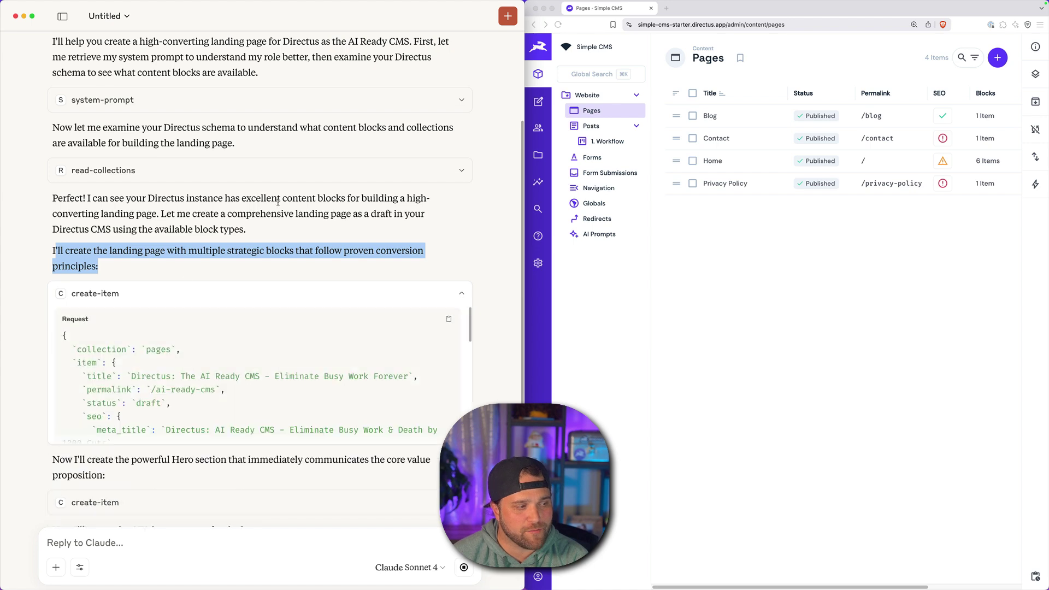
pyautogui.scroll(-1, 211, 258)
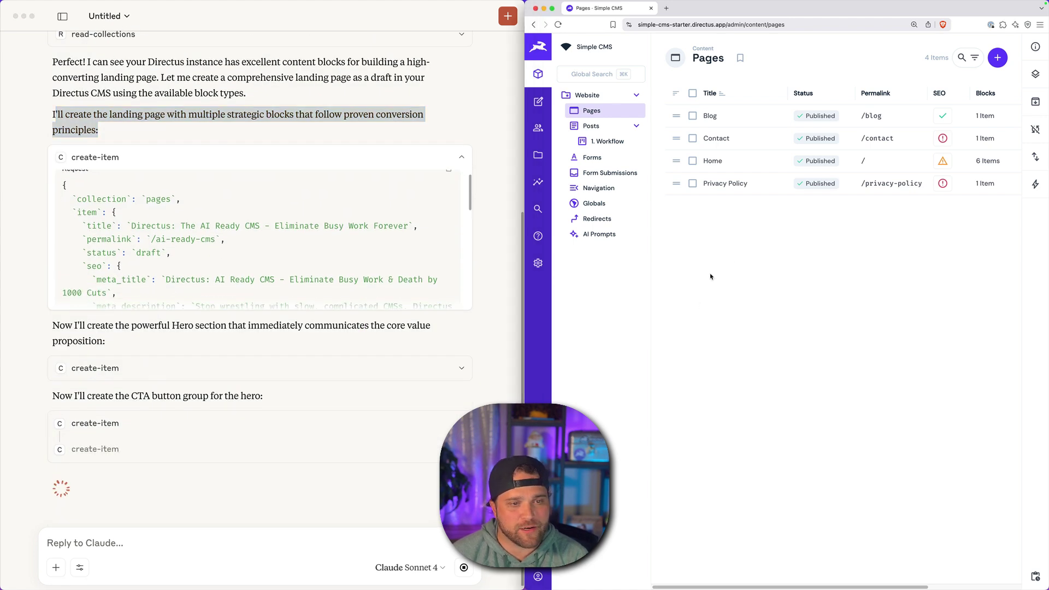
pyautogui.click(749, 262)
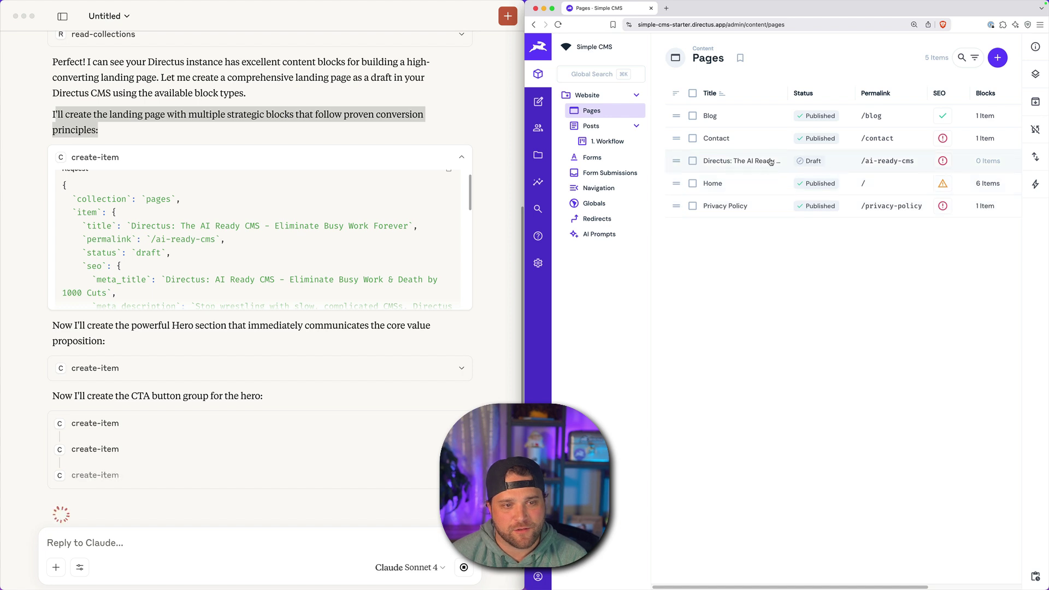
# Open the new draft page and check its full title and /ai-ready-cms permalink.
pyautogui.click(742, 161)
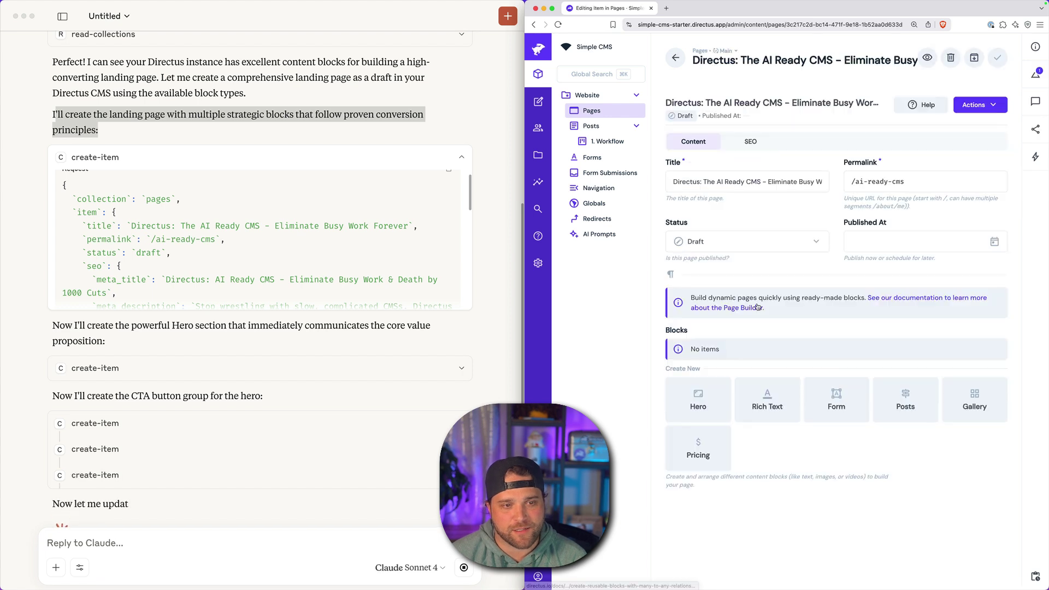
pyautogui.click(751, 182)
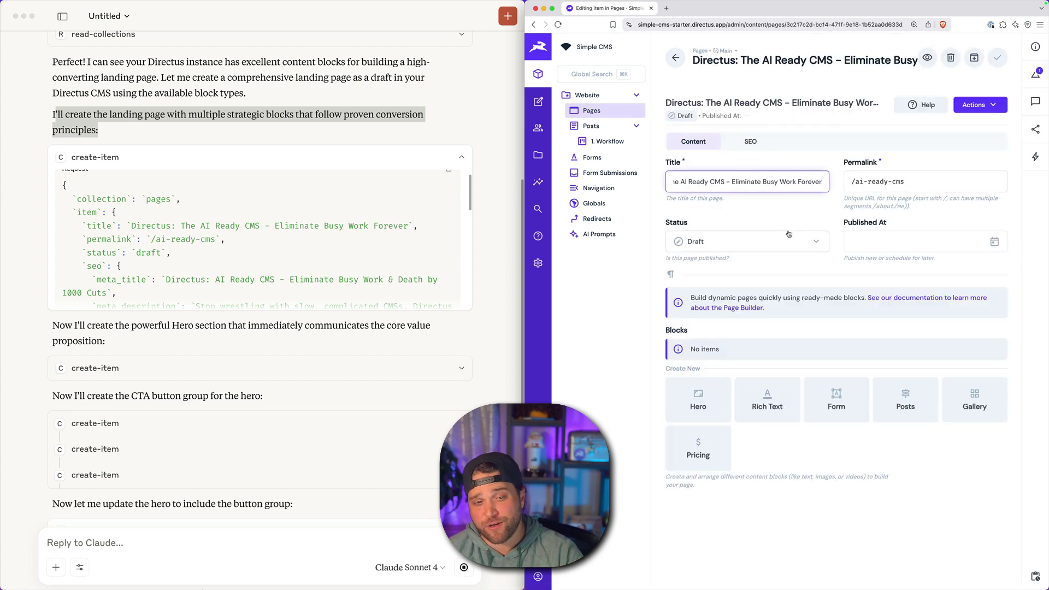
pyautogui.press('Tab')
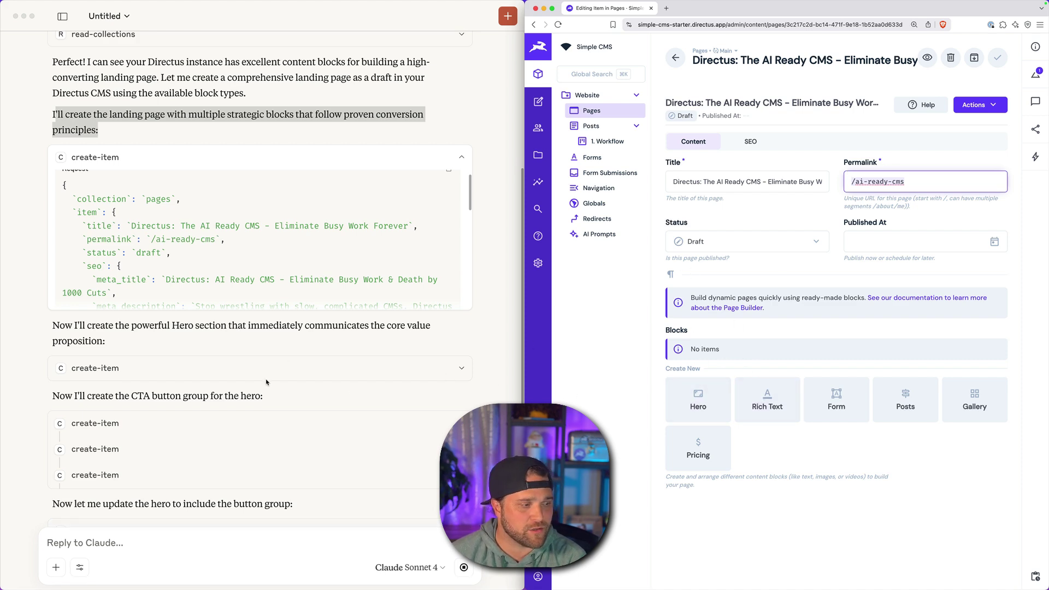
pyautogui.scroll(-4, 267, 382)
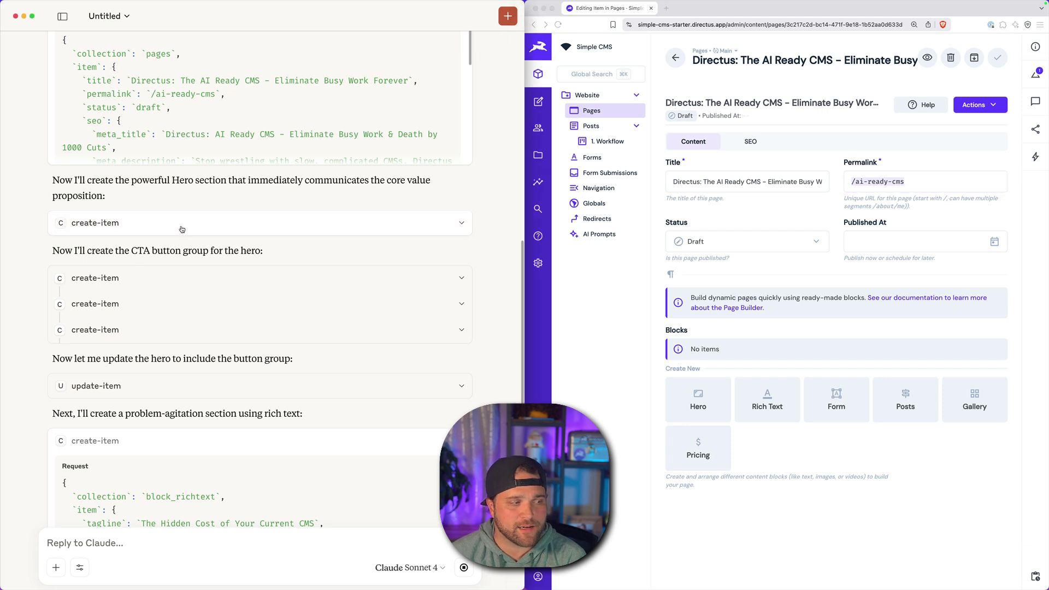
# Inspect Claude's hero, button-group, See Live Demo and Start Free Cloud Instance requests.
pyautogui.click(206, 223)
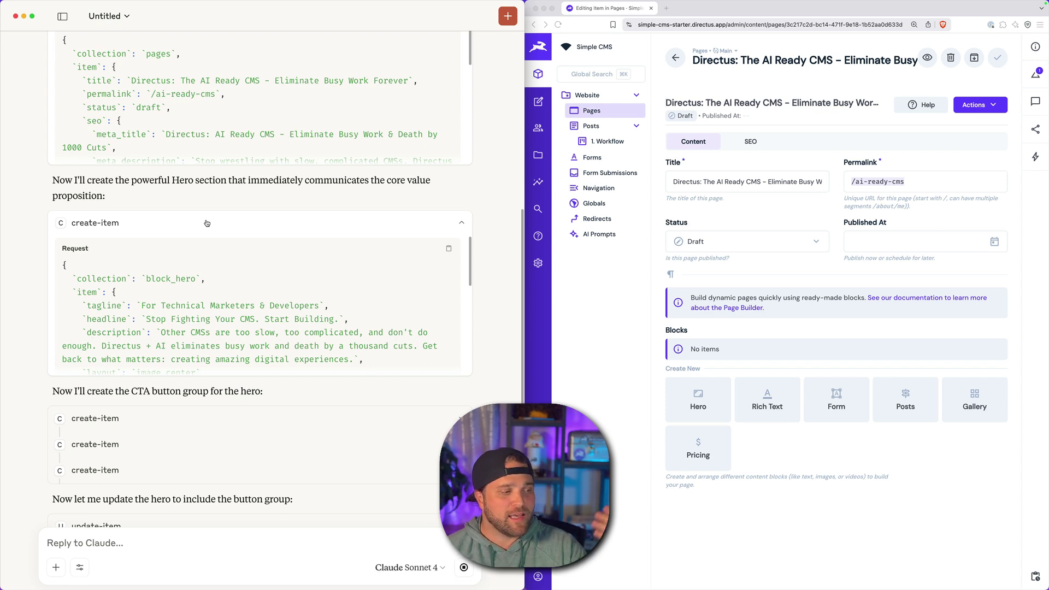
pyautogui.scroll(-6, 271, 312)
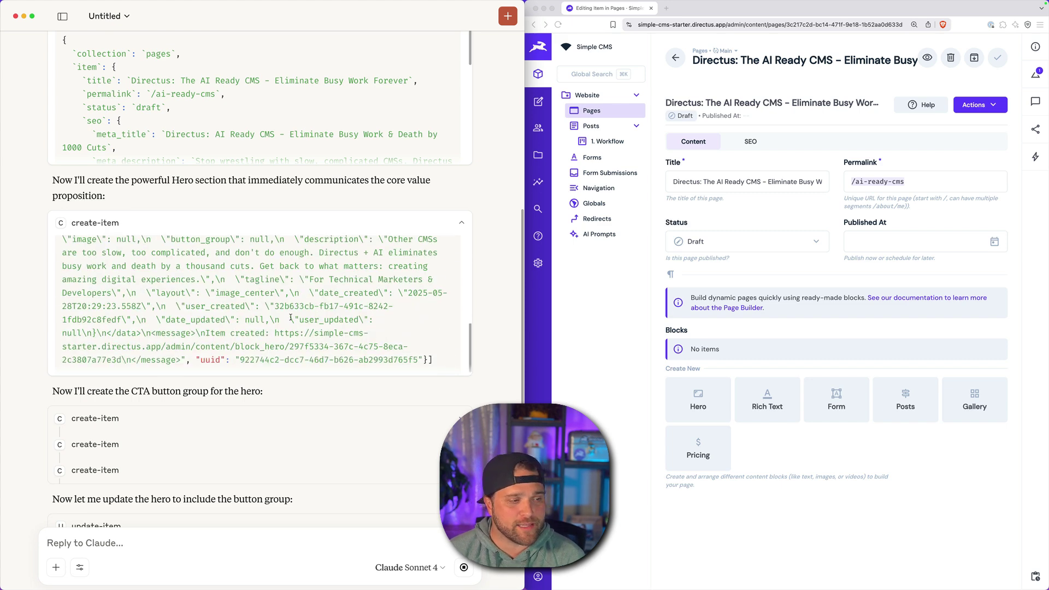
pyautogui.scroll(6, 290, 318)
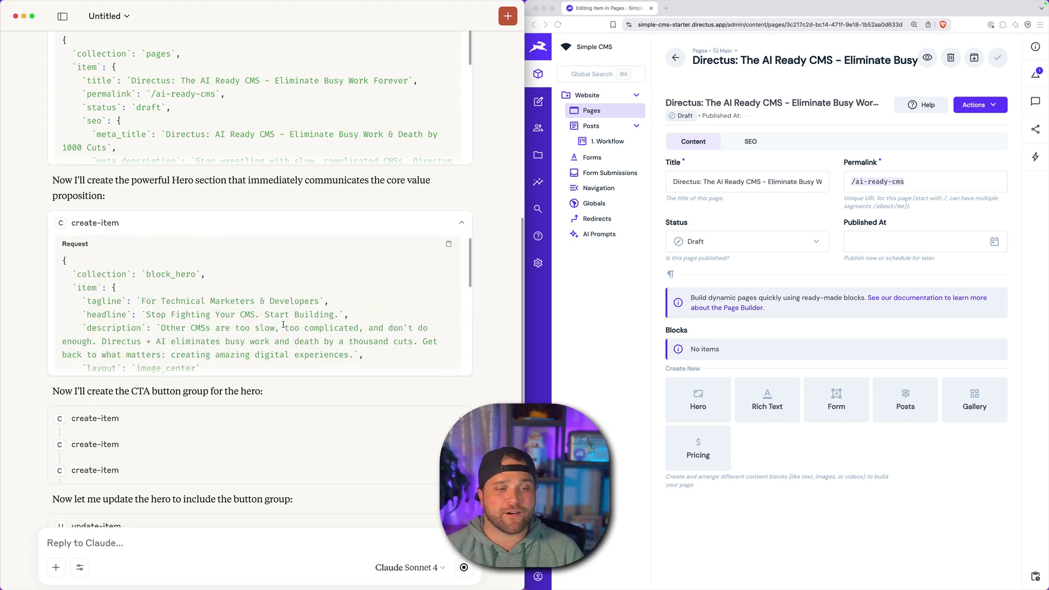
pyautogui.scroll(-6, 257, 271)
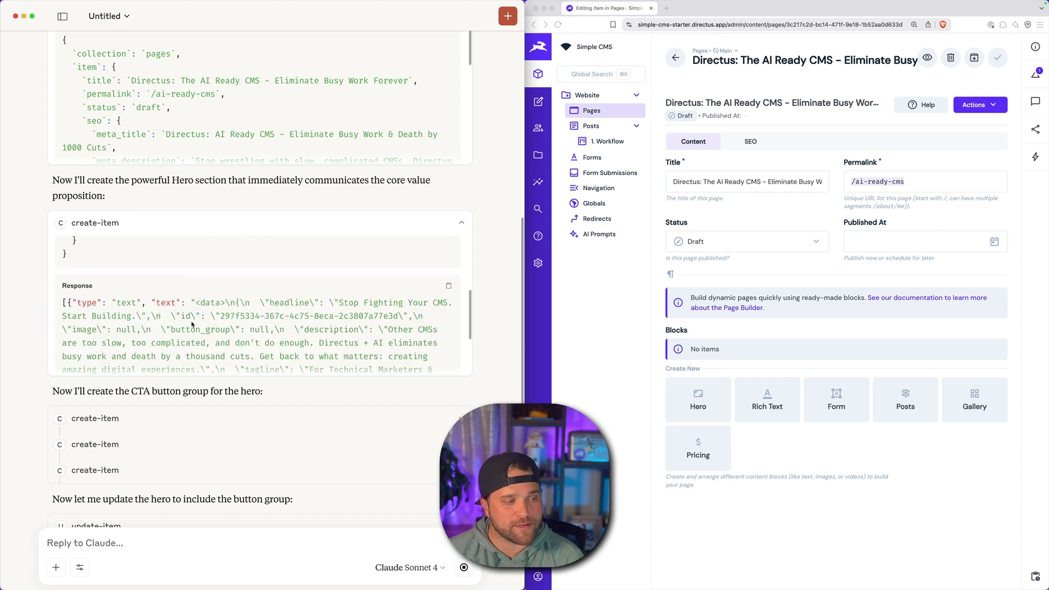
pyautogui.scroll(-5, 214, 280)
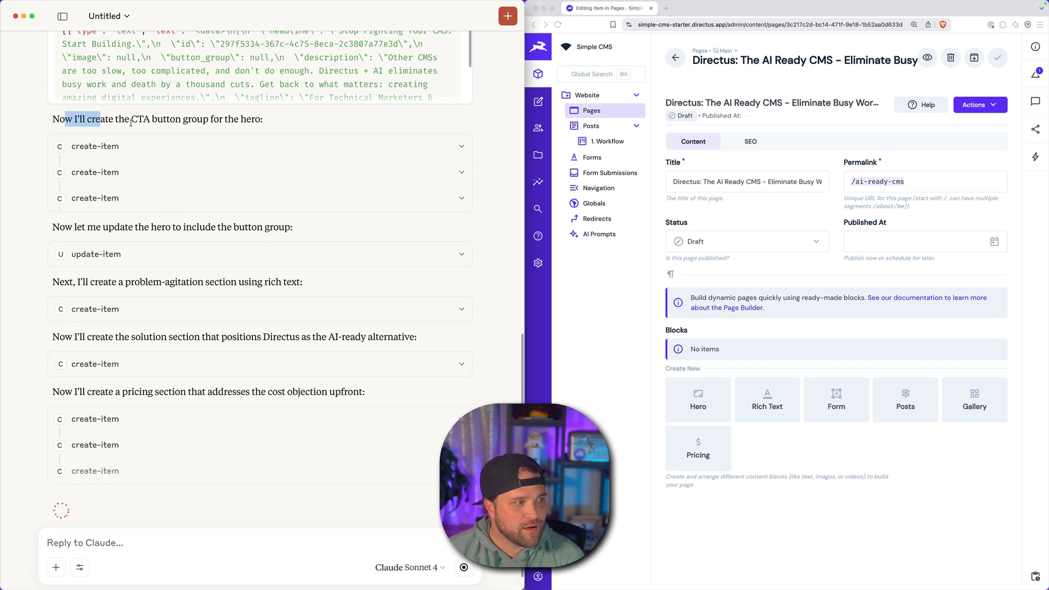
pyautogui.moveTo(64, 119)
pyautogui.mouseDown()
pyautogui.moveTo(297, 129)
pyautogui.moveTo(198, 119)
pyautogui.mouseUp()
pyautogui.click(197, 146)
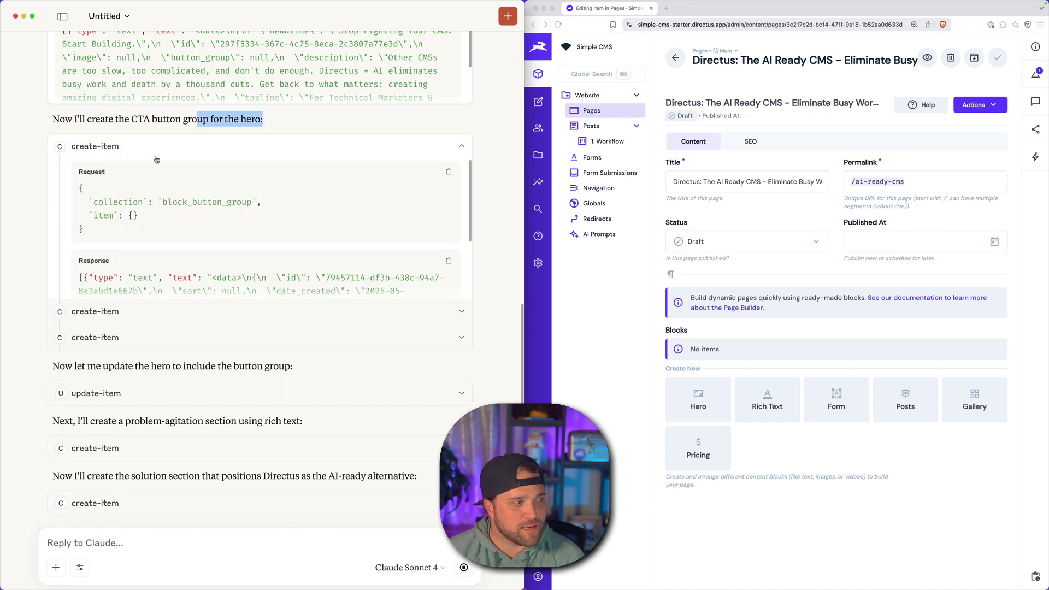
pyautogui.scroll(-3, 196, 233)
pyautogui.click(193, 336)
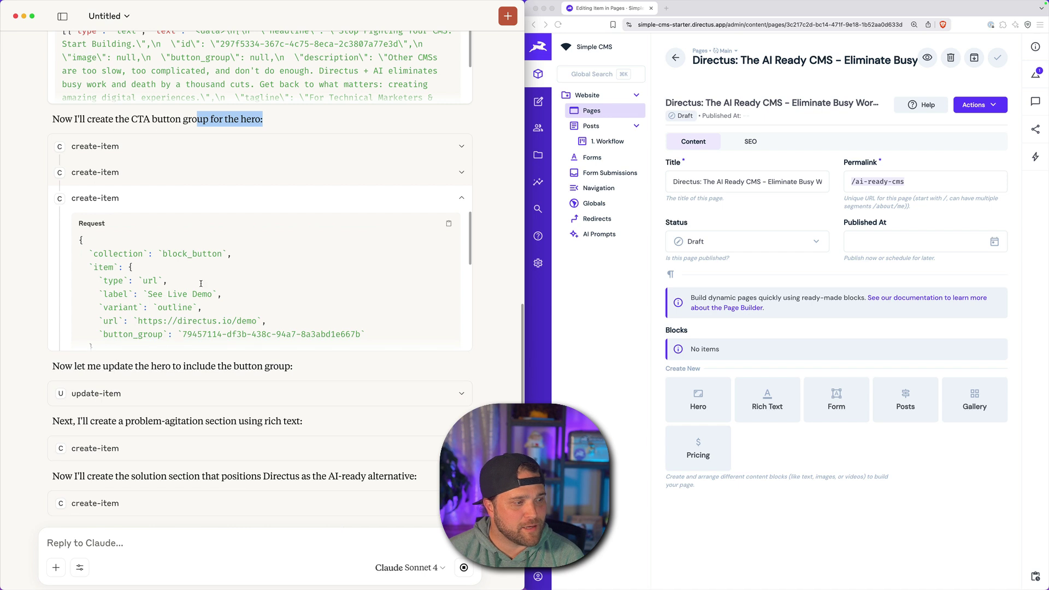
pyautogui.click(194, 172)
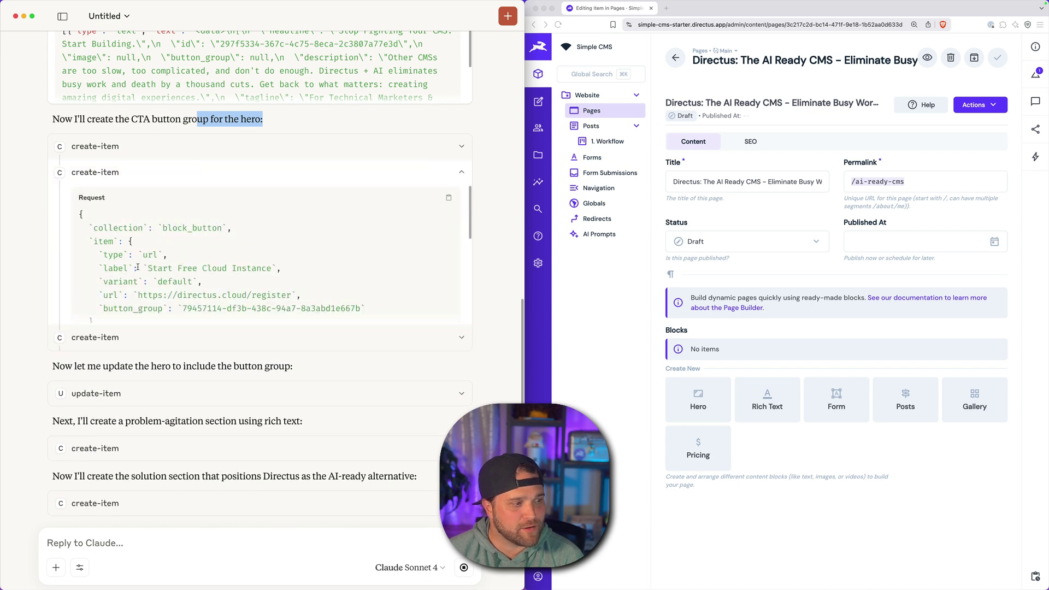
pyautogui.moveTo(140, 268); pyautogui.dragTo(297, 286)
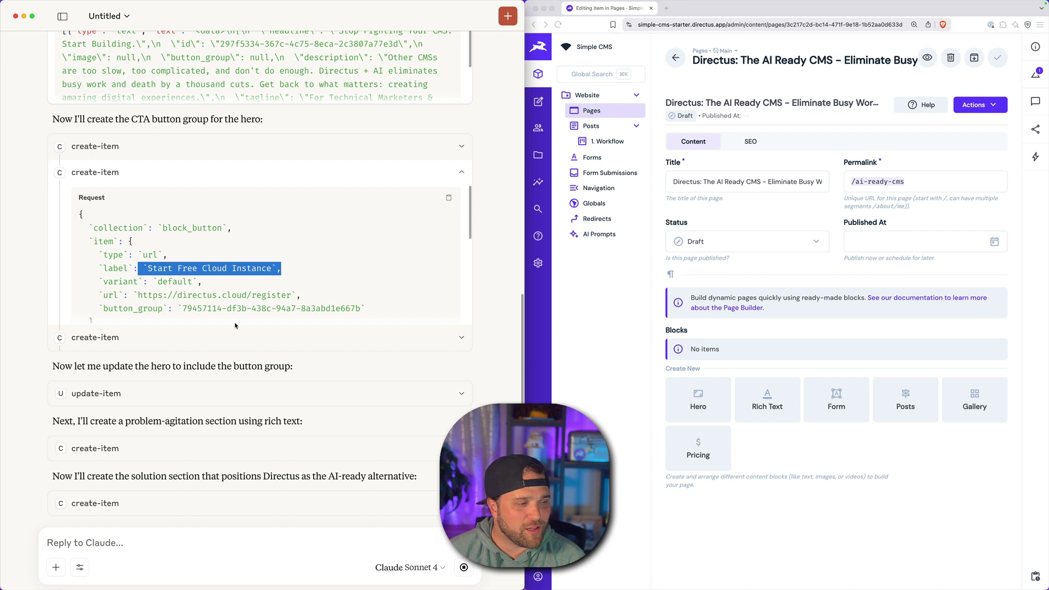
pyautogui.moveTo(143, 295); pyautogui.dragTo(287, 296)
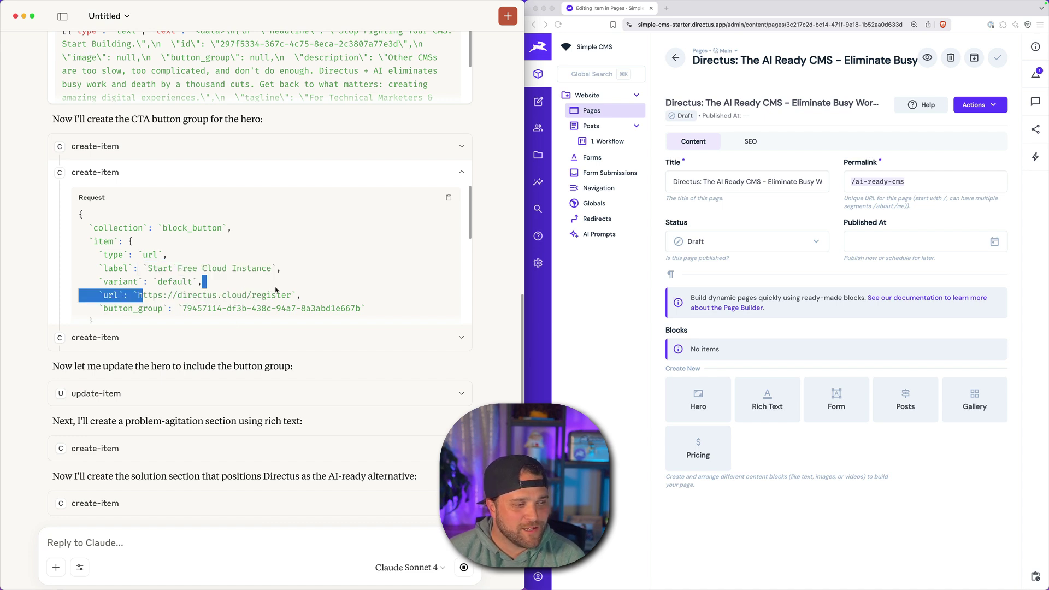
pyautogui.click(178, 352)
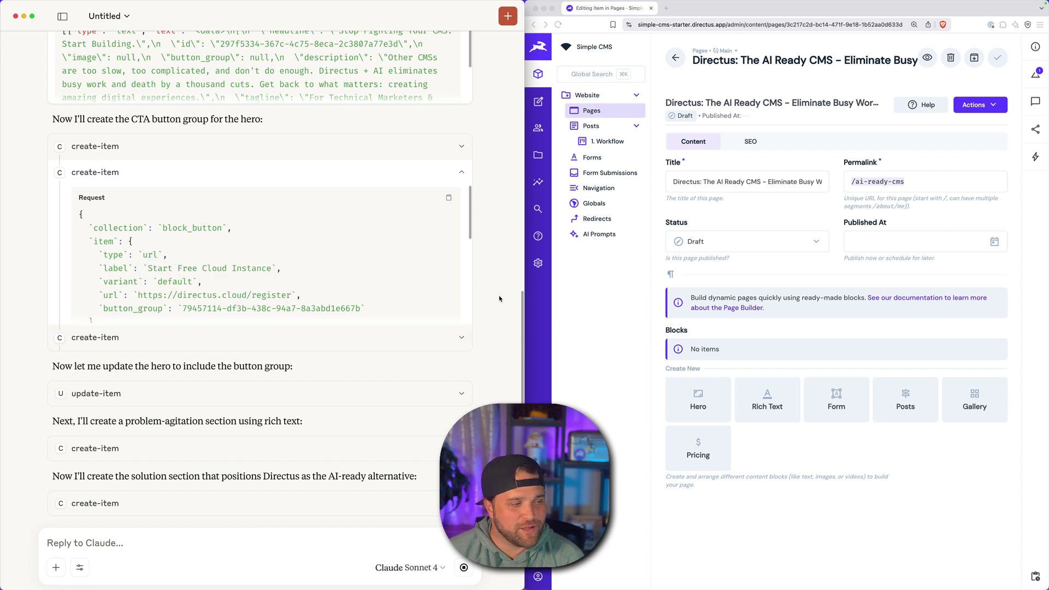
pyautogui.scroll(-3, 296, 293)
pyautogui.scroll(-3, 296, 293)
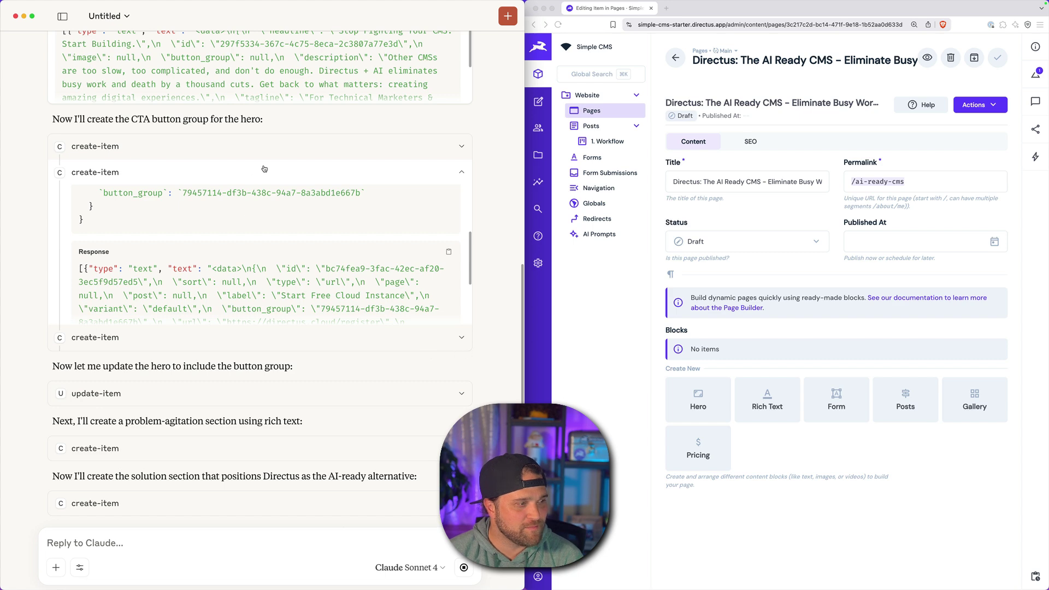
pyautogui.scroll(-3, 272, 168)
pyautogui.click(284, 151)
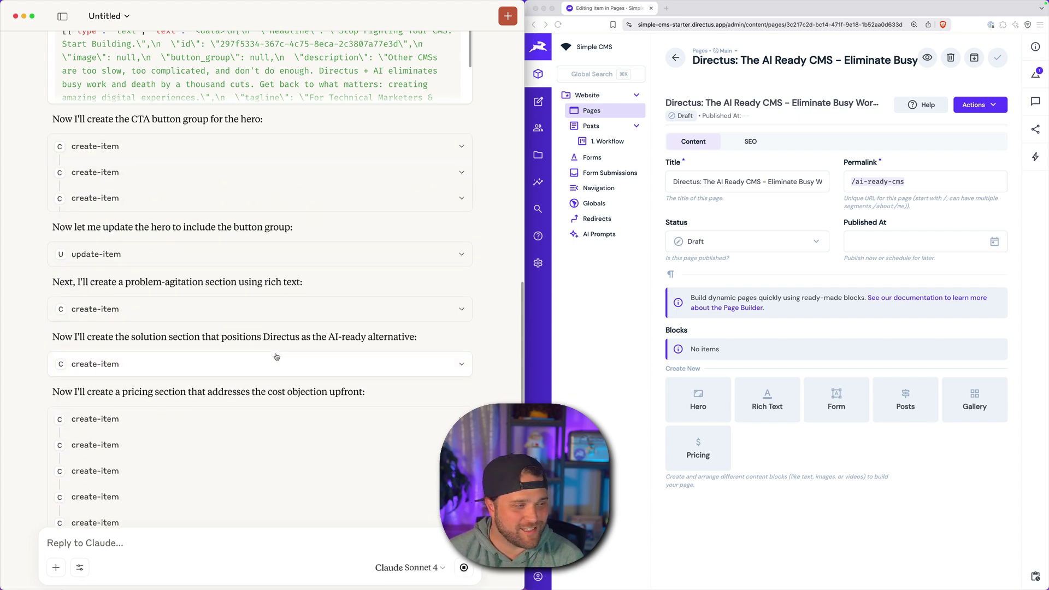
pyautogui.scroll(-5, 274, 235)
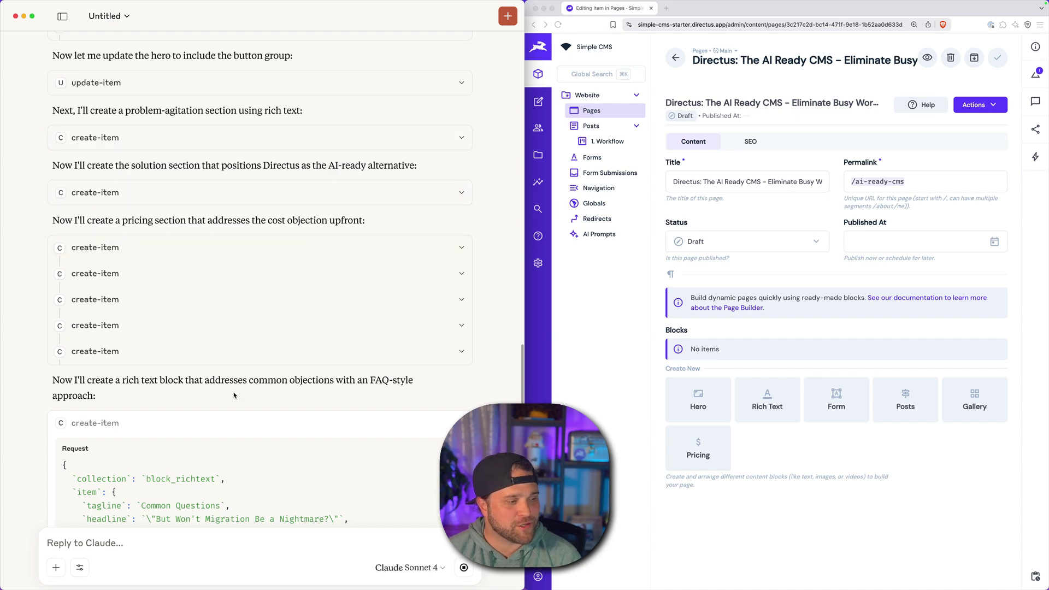
pyautogui.scroll(-3, 329, 311)
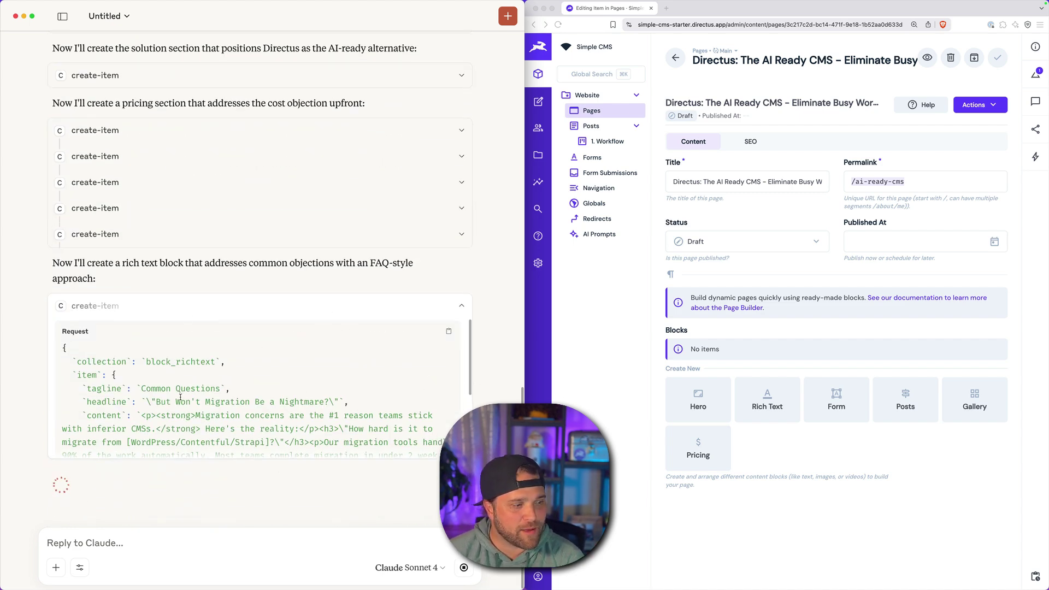
pyautogui.scroll(-5, 180, 396)
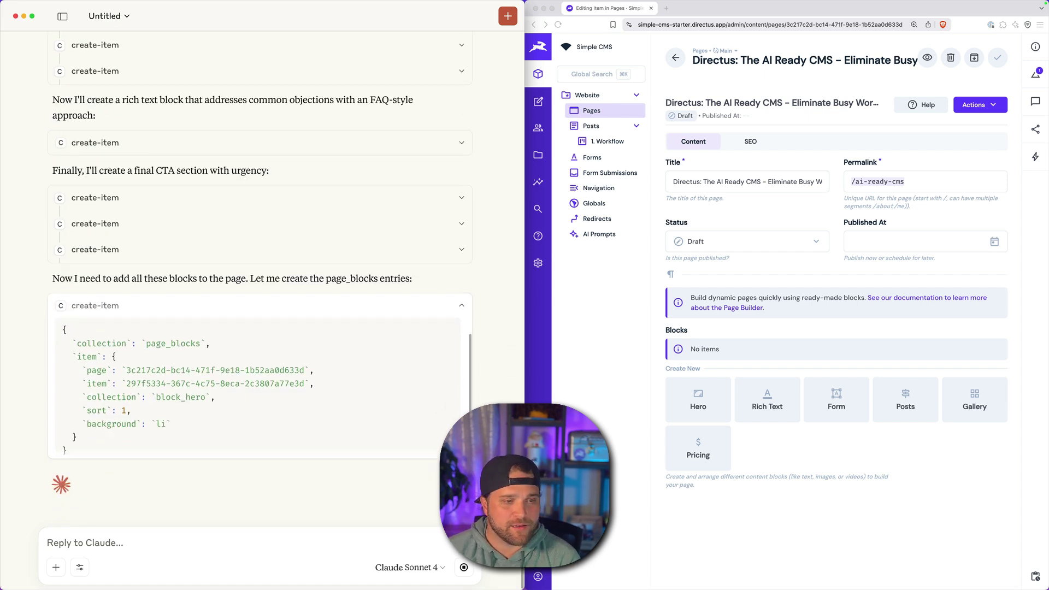
# Focus the Directus draft page record while Claude adds FAQ and final CTA blocks.
pyautogui.click(648, 367)
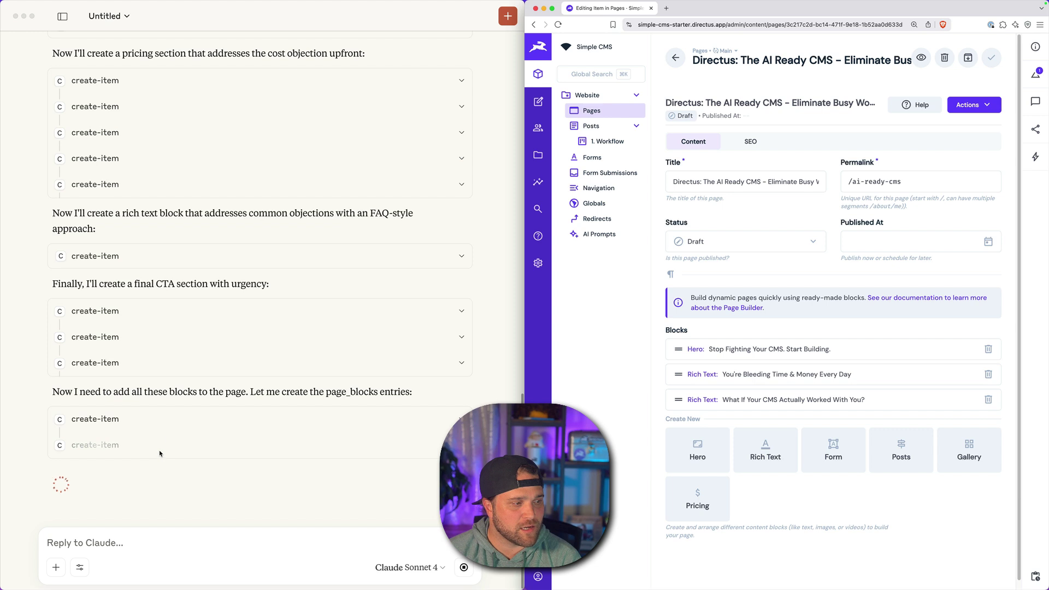
# Reload the Directus draft page with Cmd+R so all six blocks appear.
pyautogui.click(237, 184)
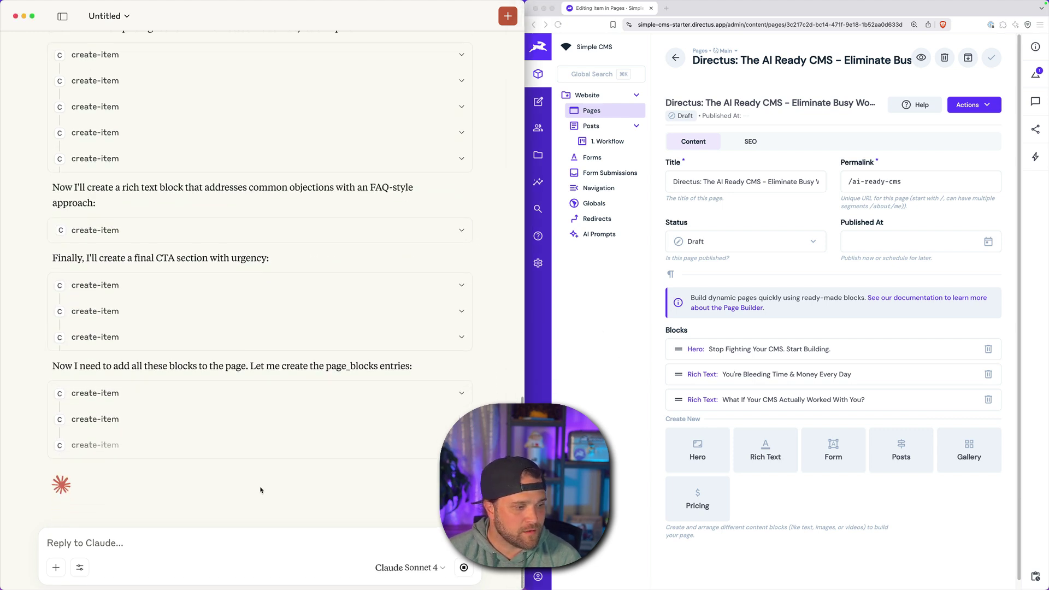
pyautogui.click(609, 436)
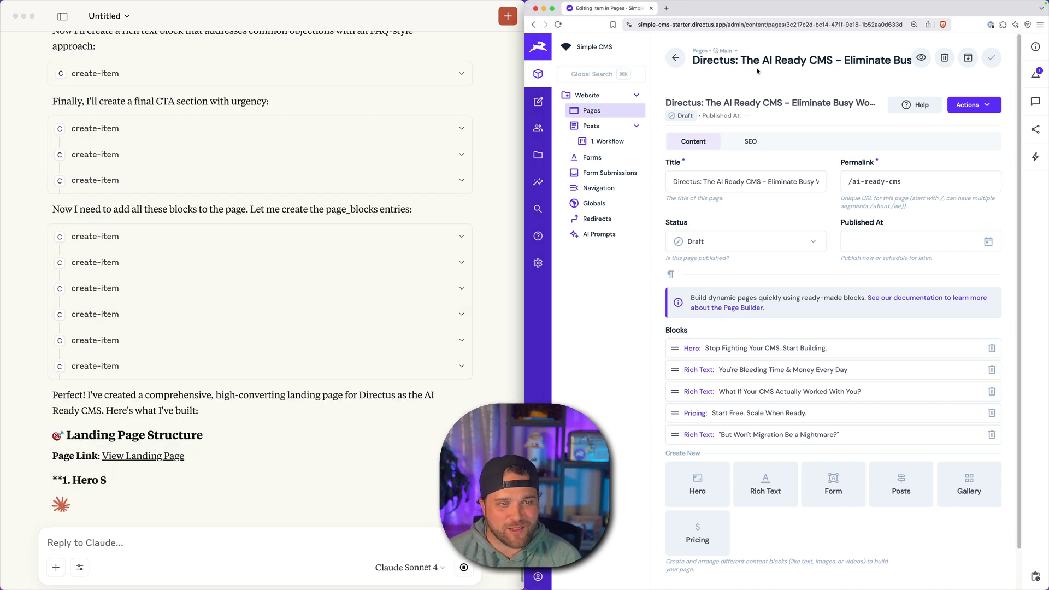
pyautogui.press('super+r')
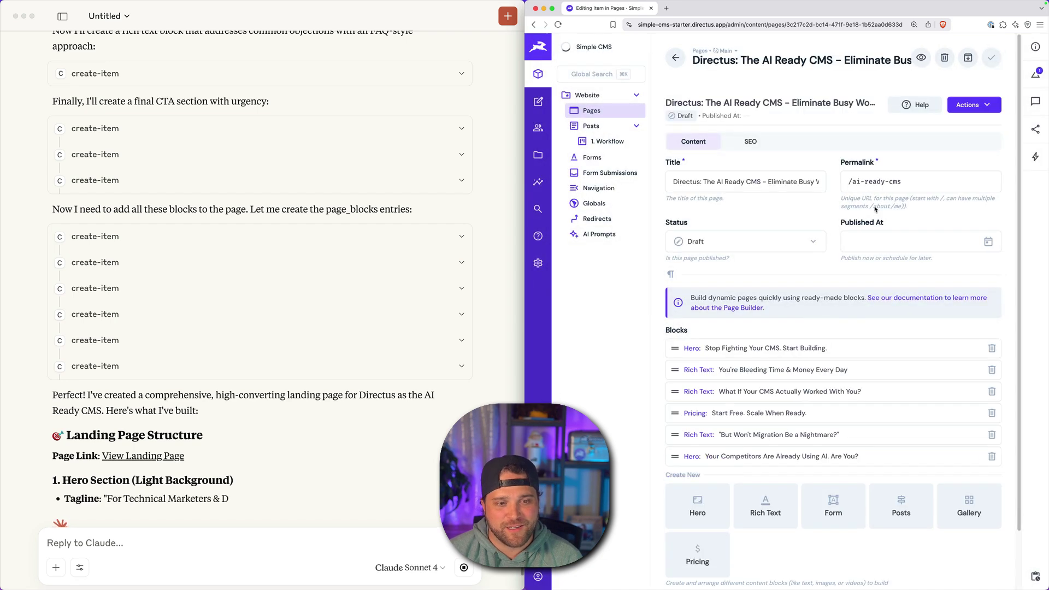
pyautogui.click(973, 103)
# Open the landing page in the visual editor and inspect the free plan's features without changes.
pyautogui.click(954, 142)
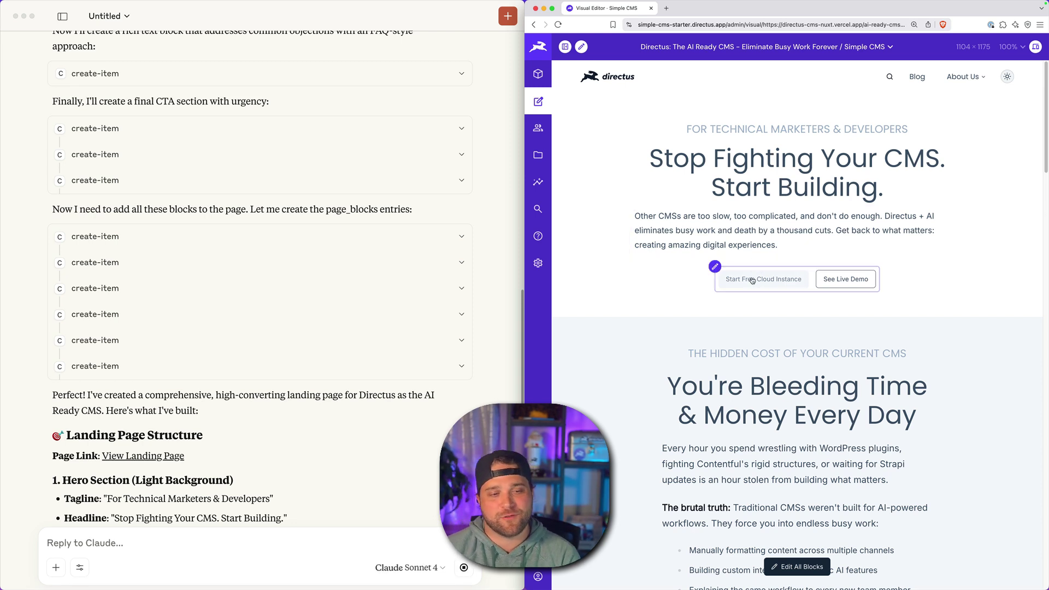
pyautogui.scroll(-2, 789, 212)
pyautogui.scroll(-2, 820, 246)
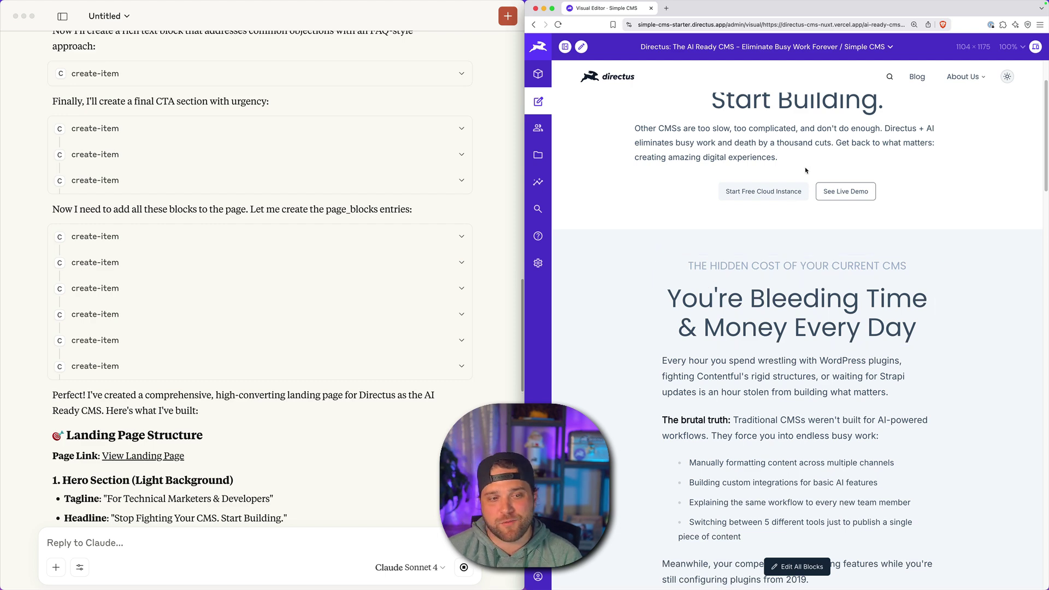
pyautogui.scroll(-3, 793, 205)
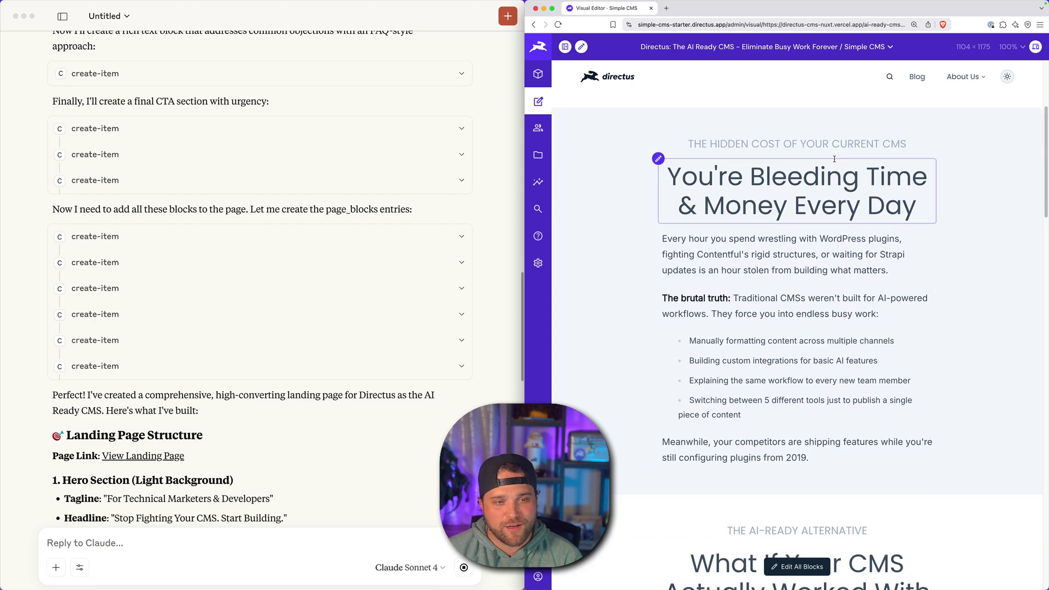
pyautogui.scroll(-2, 777, 210)
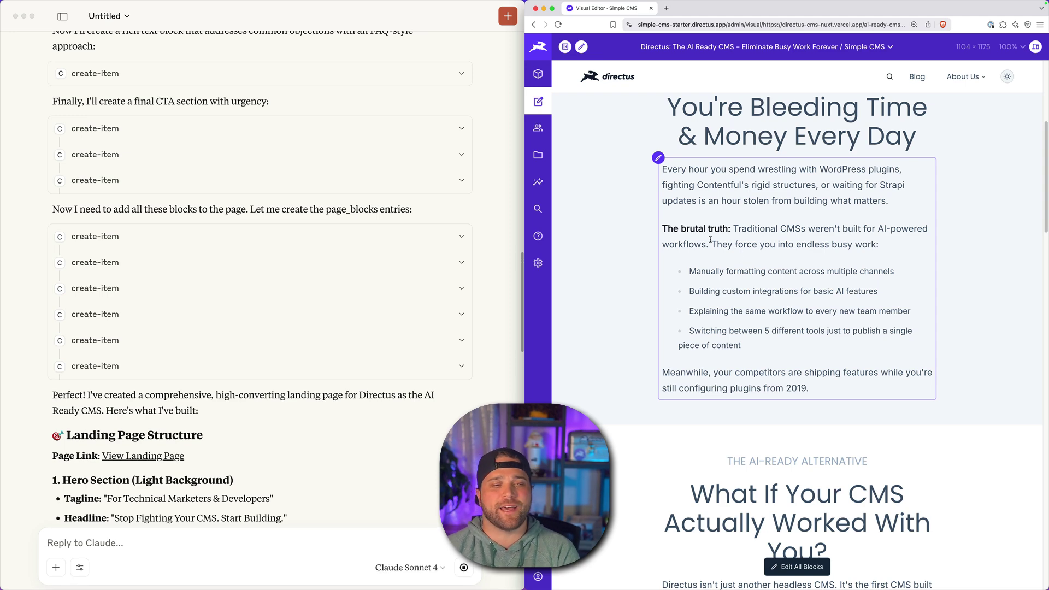
pyautogui.scroll(-5, 732, 195)
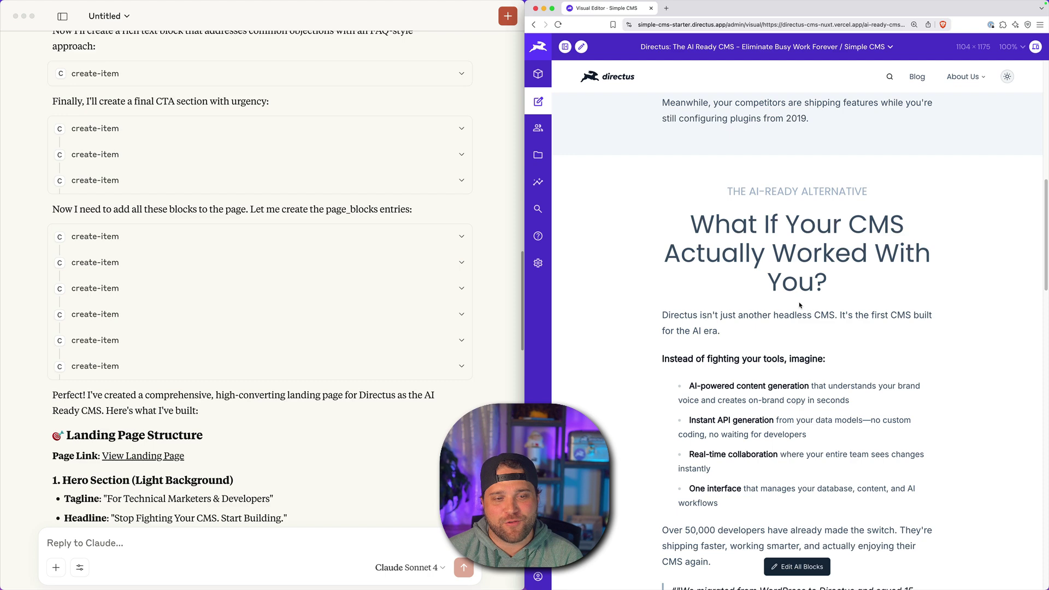
pyautogui.scroll(-4, 800, 305)
pyautogui.scroll(-4, 800, 328)
pyautogui.scroll(-4, 787, 369)
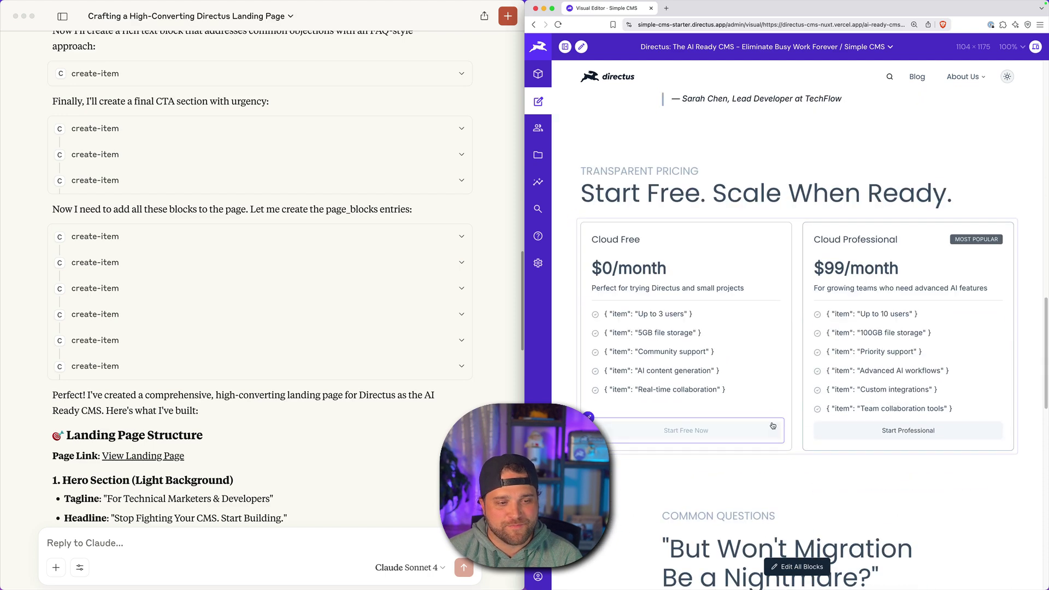
pyautogui.moveTo(669, 308)
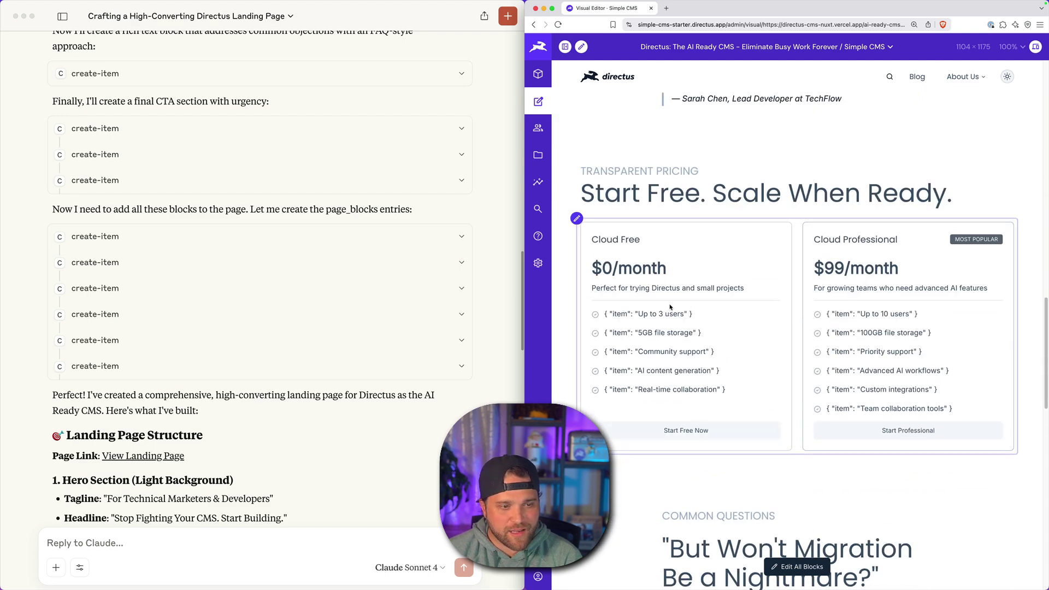
pyautogui.scroll(-5, 698, 273)
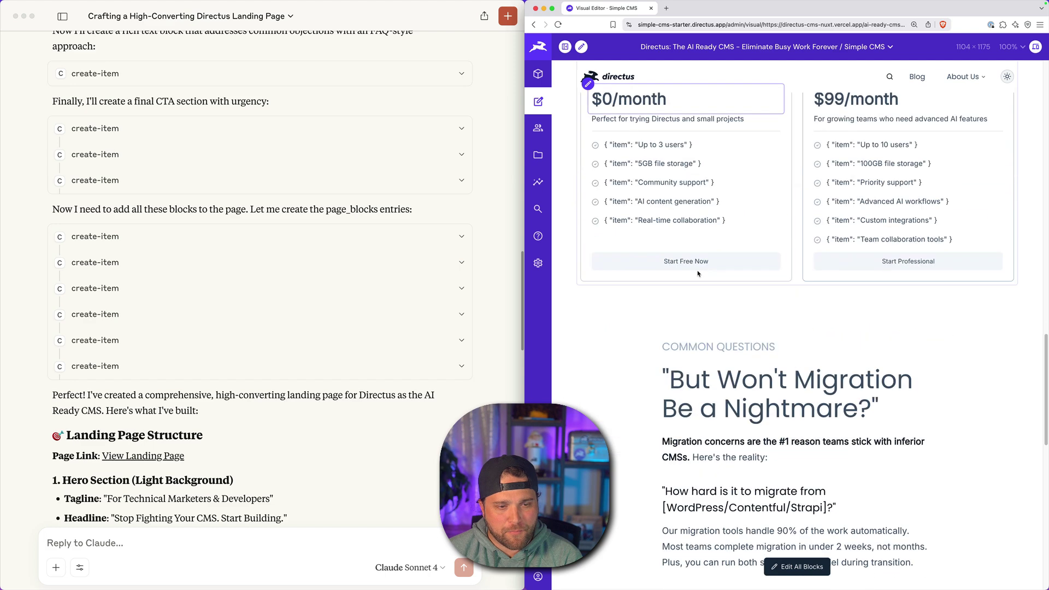
pyautogui.click(588, 134)
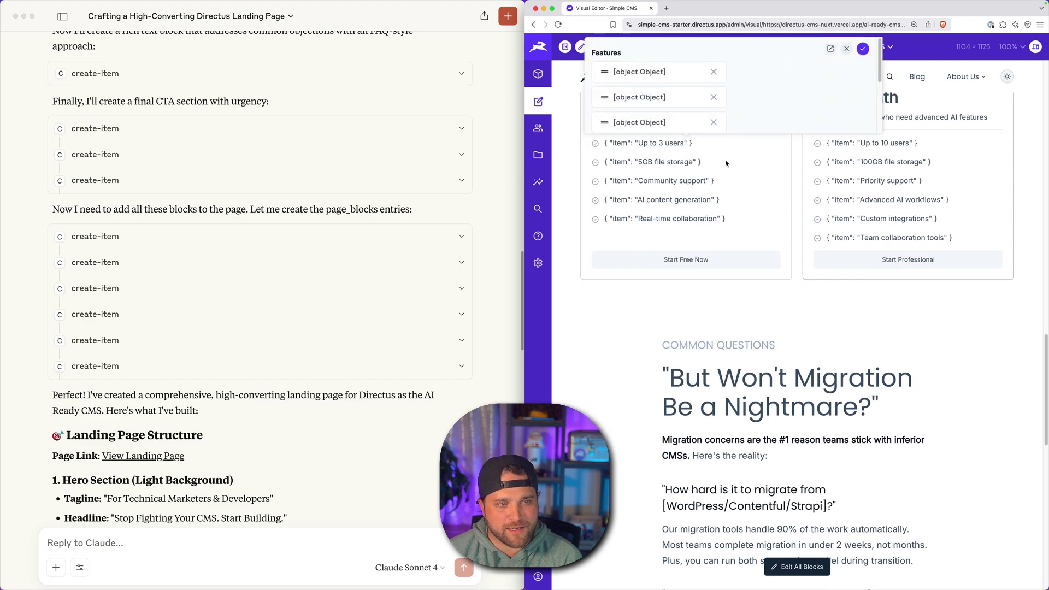
pyautogui.click(648, 72)
pyautogui.press('Escape')
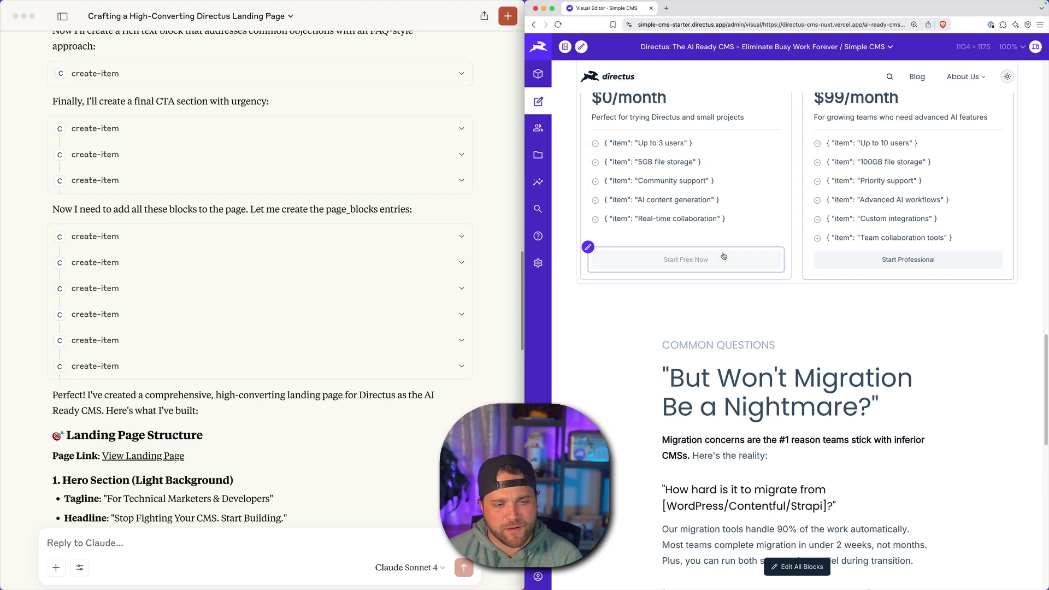
pyautogui.scroll(-5, 779, 328)
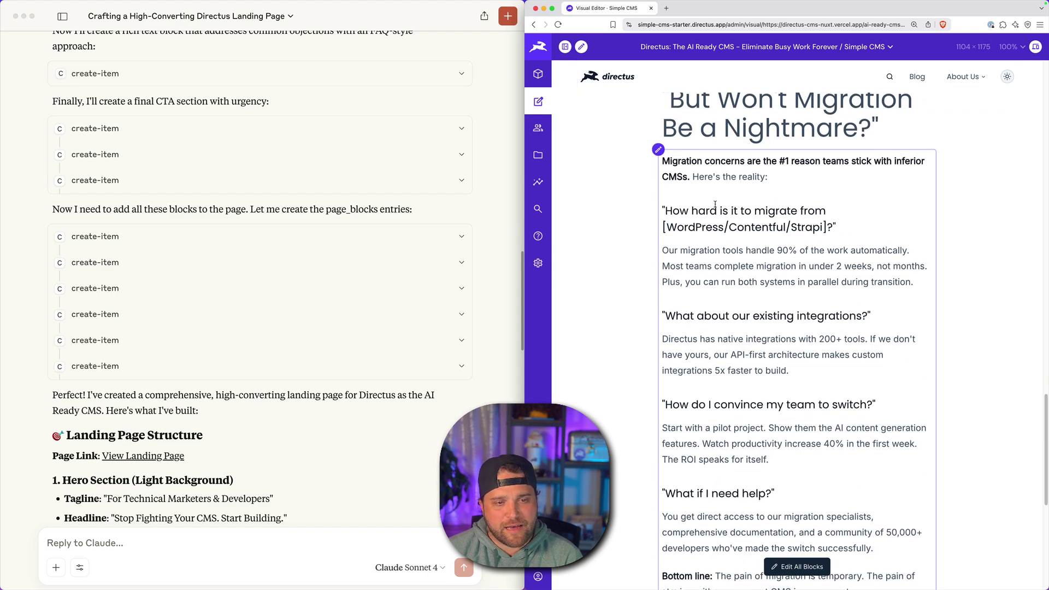
pyautogui.scroll(1, 739, 246)
pyautogui.scroll(-4, 779, 329)
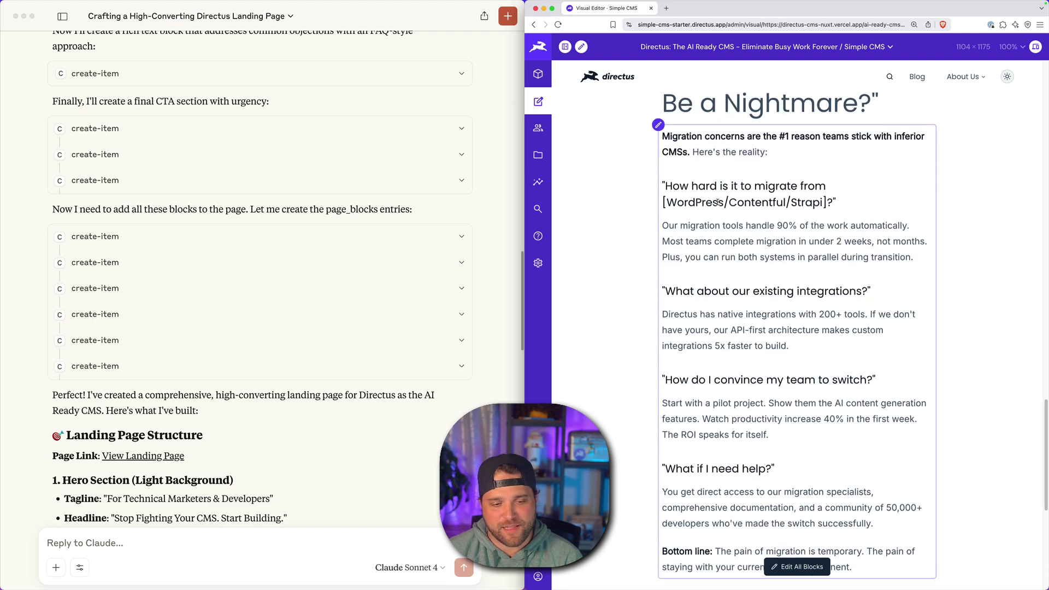
pyautogui.scroll(-5, 779, 328)
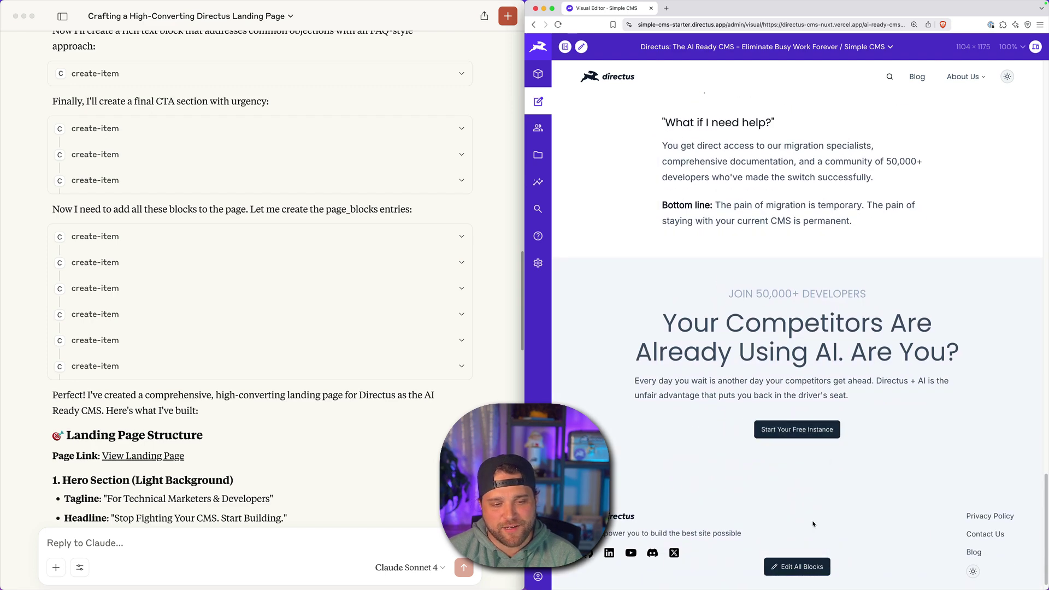
# Replace the final call-to-action headline with "Adjust any of this content".
pyautogui.click(692, 320)
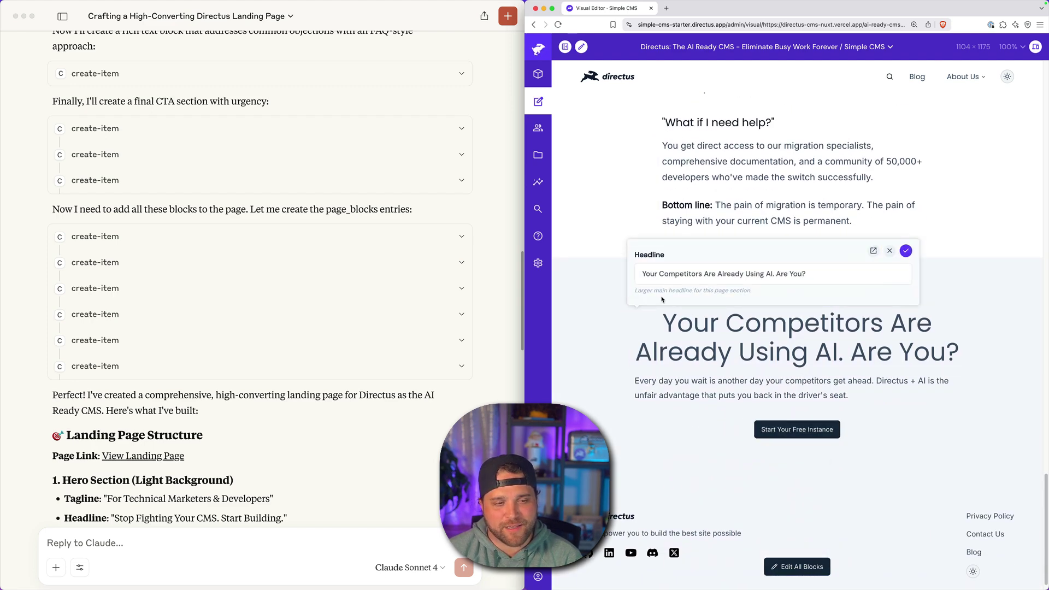
pyautogui.write('Any adjust')
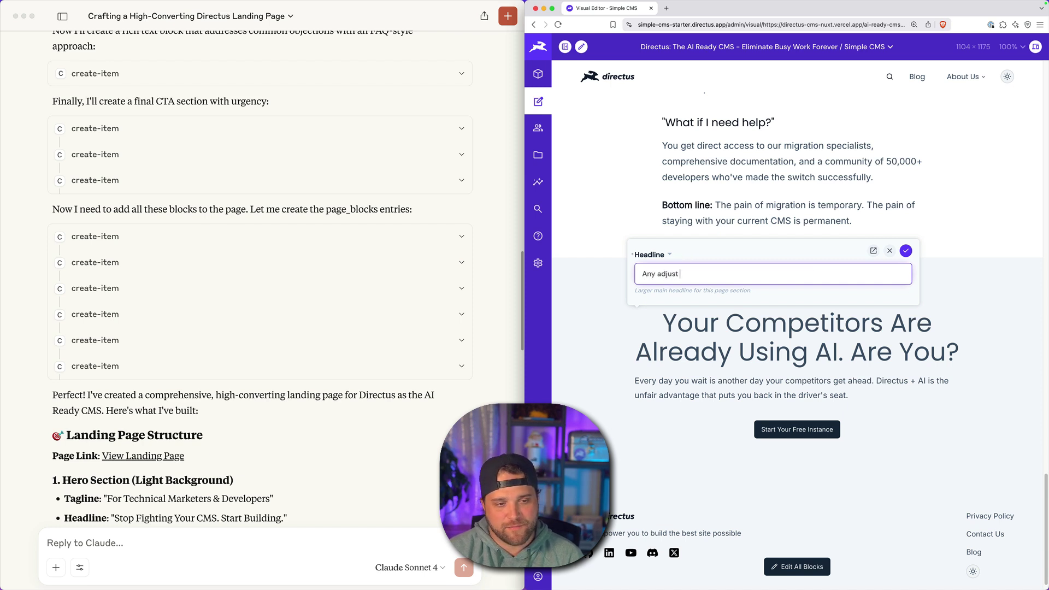
pyautogui.hotkey('ctrl', 'a')
pyautogui.write('Adj')
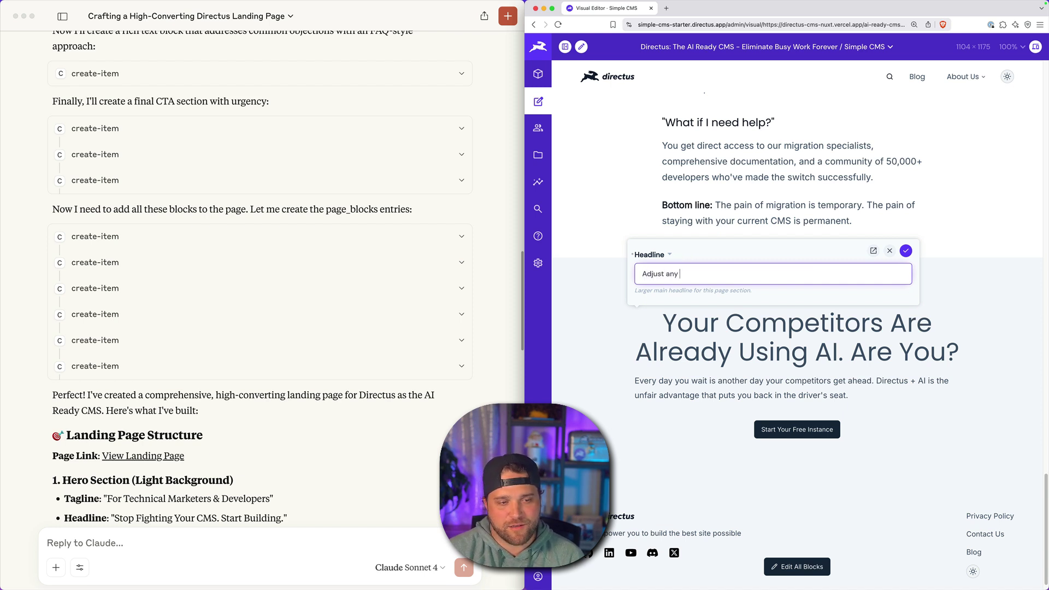
pyautogui.write('is content')
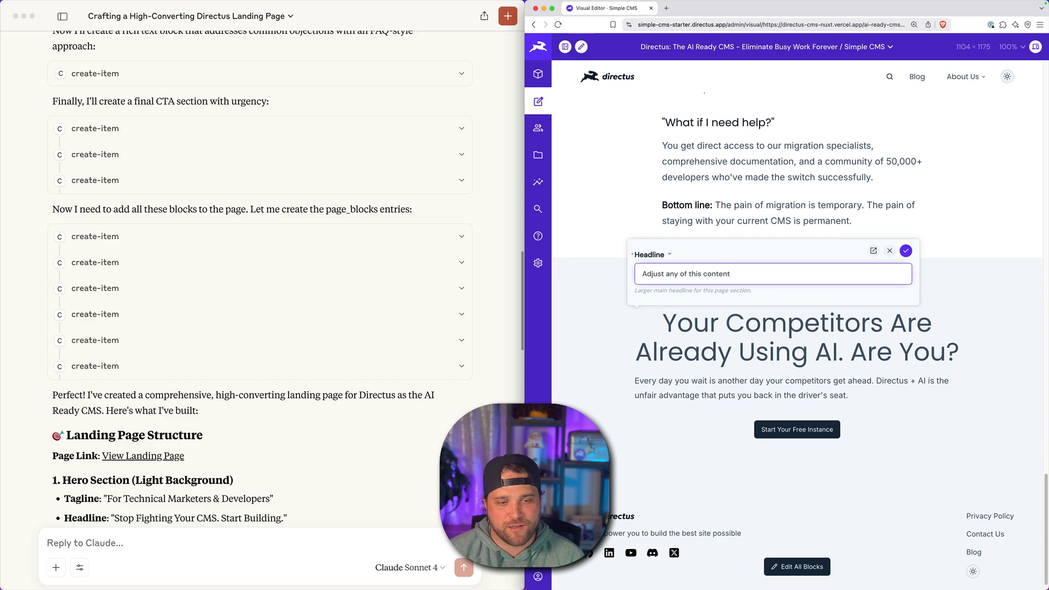
pyautogui.press('Return')
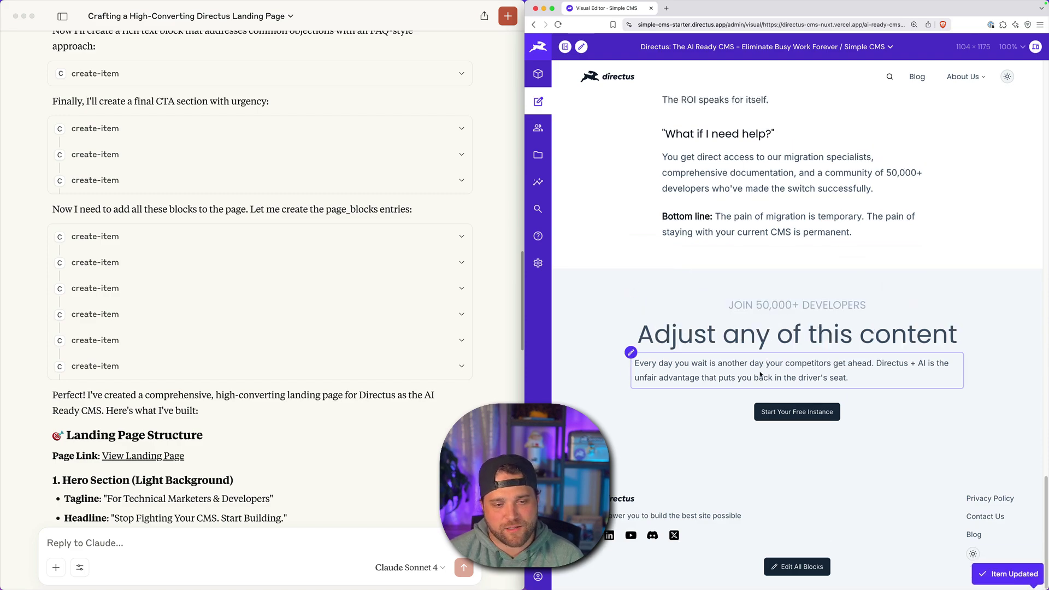
pyautogui.scroll(8, 752, 354)
pyautogui.scroll(8, 771, 328)
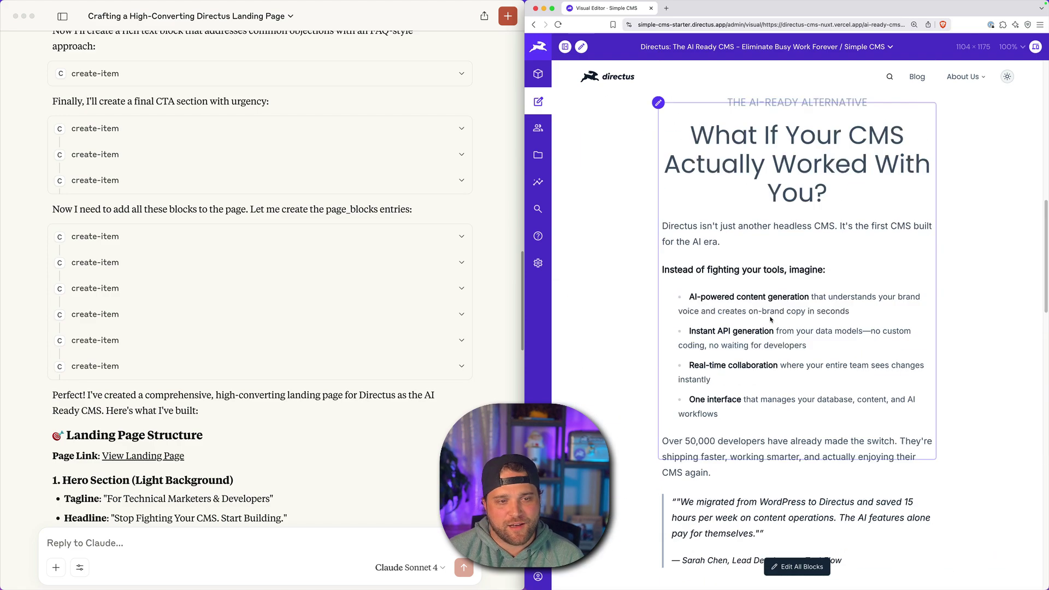
pyautogui.scroll(6, 775, 323)
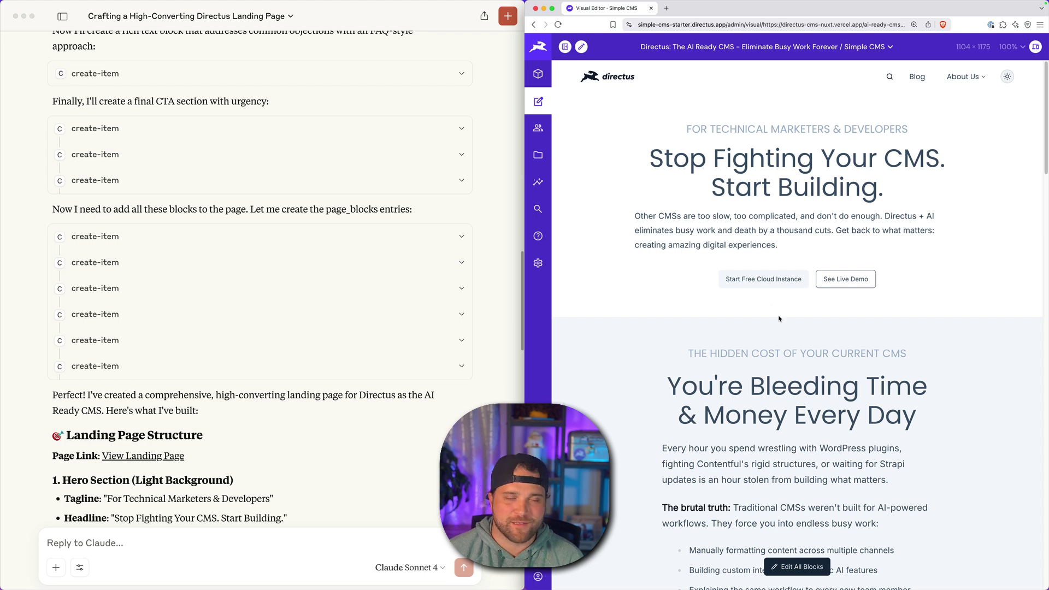